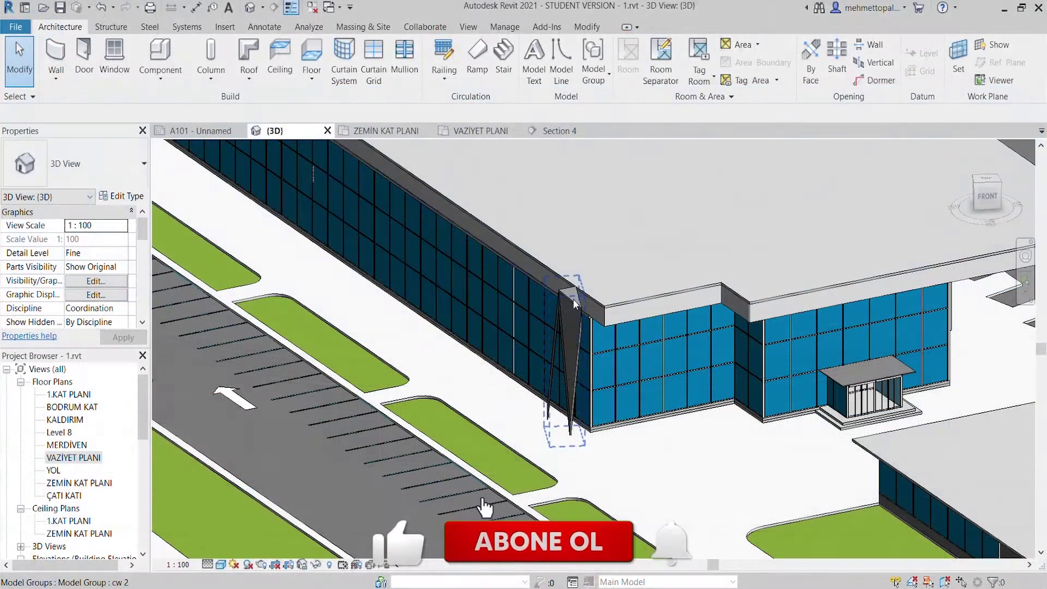
- Orbit and zoom the 3D view onto the angled fin group, then open 1.KAT PLANI
mouse_move(541, 334)
shift+middle_down()
mouse_move(203, 339)
mouse_move(756, 303)
mouse_move(709, 327)
shift+middle_up()
scroll(602, 444, up, 3)
scroll(602, 444, up, 3)
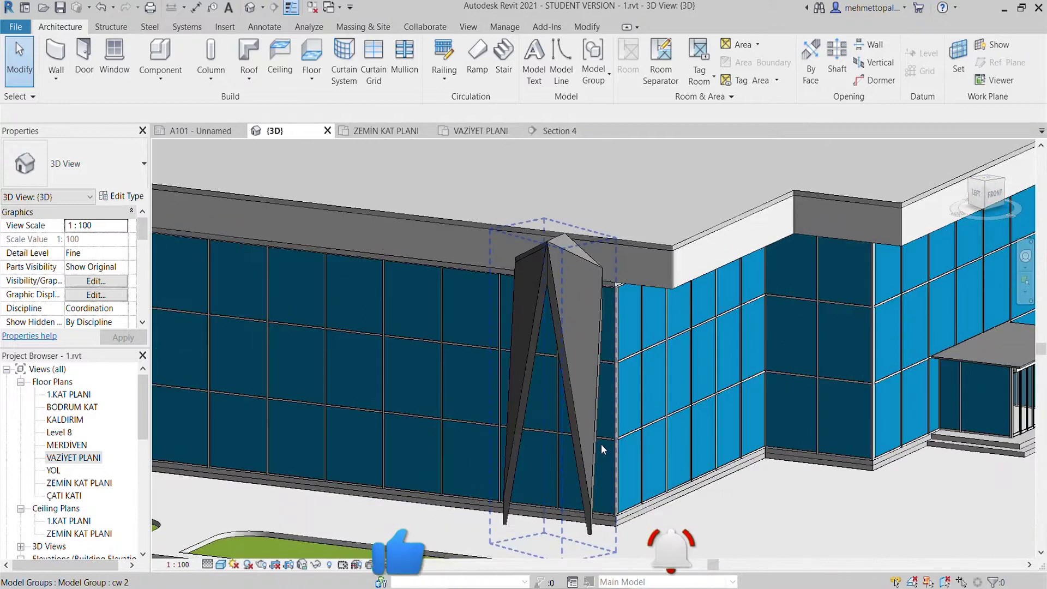
double_click(68, 394)
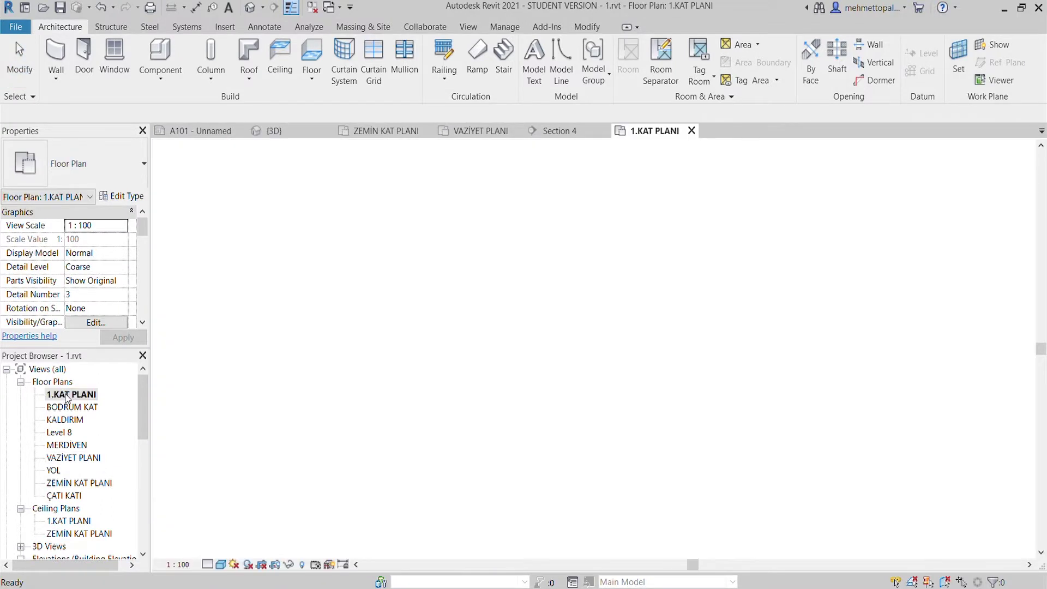
- Move the cw 2 fin group onto the glazed wall corner
scroll(551, 499, up, 3)
scroll(551, 499, up, 4)
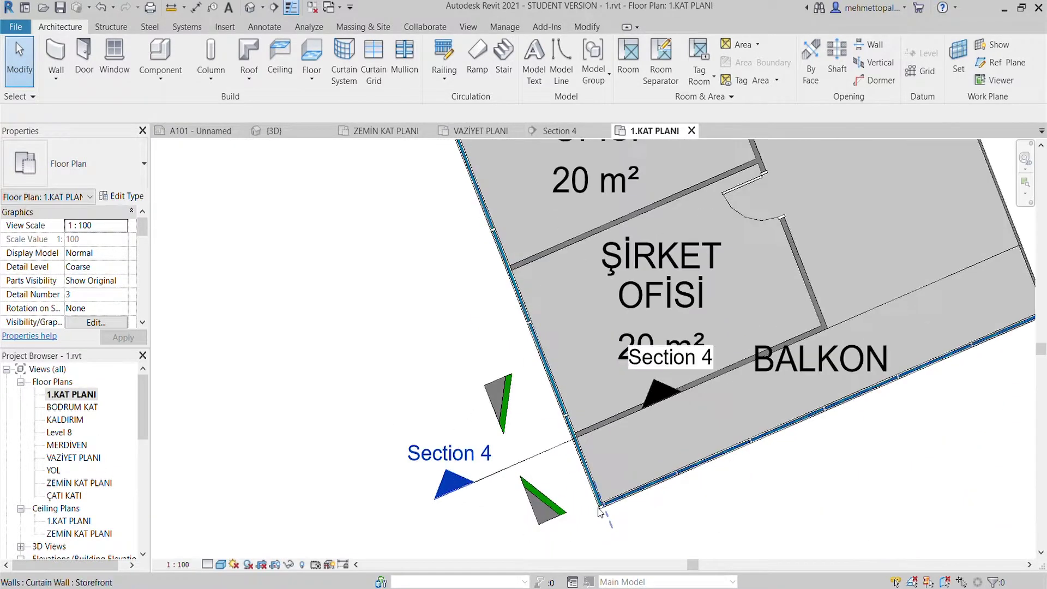
scroll(562, 513, up, 3)
click(557, 510)
click(247, 73)
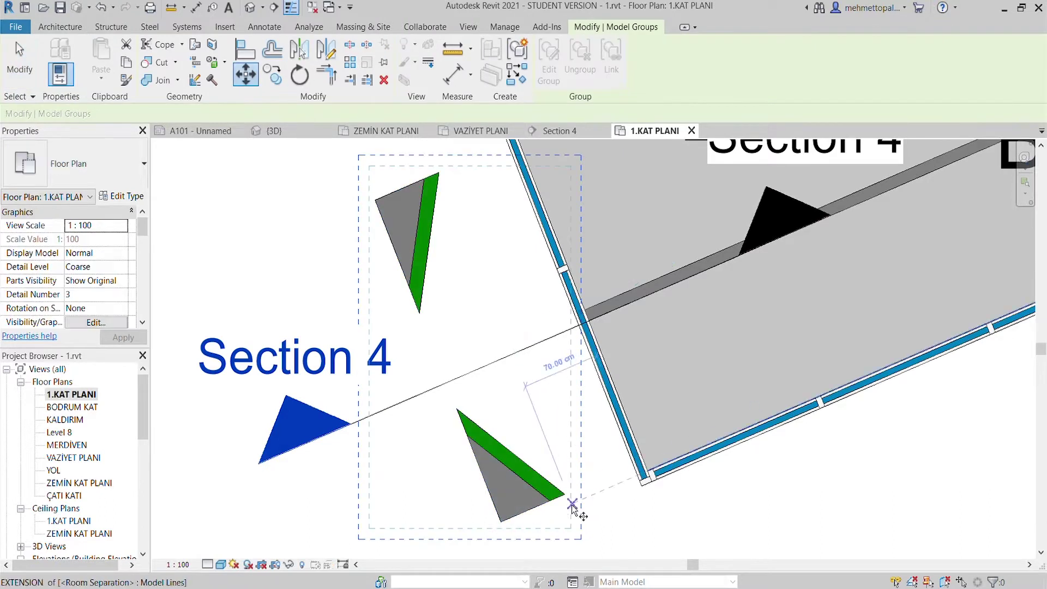
click(565, 495)
click(577, 517)
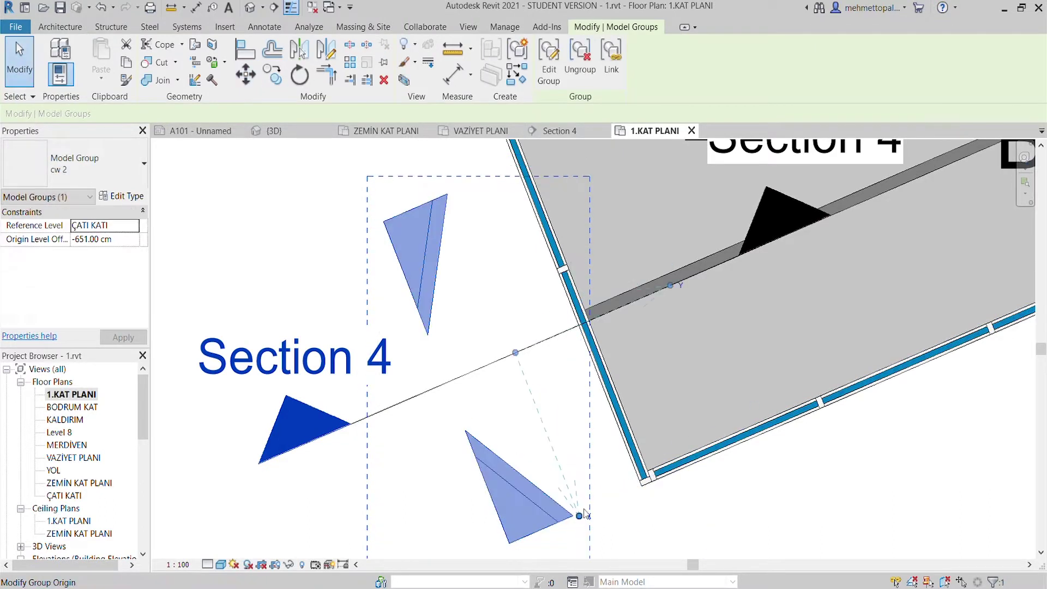
- Copy the fin group 150 cm along the facade with CO to add a second group
scroll(434, 333, down, 1)
key(c)
key(o)
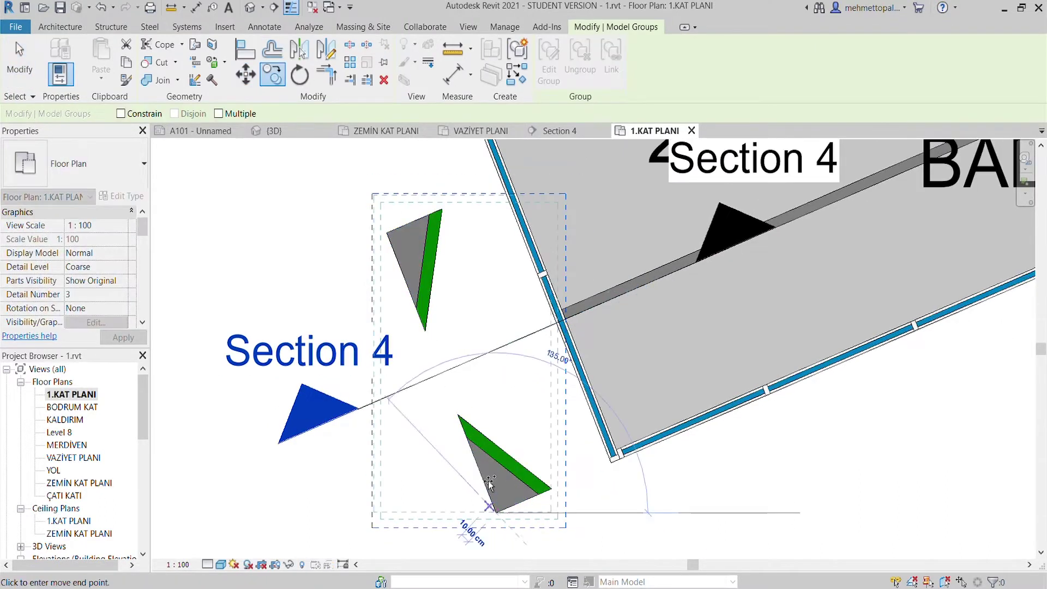
scroll(394, 237, down, 2)
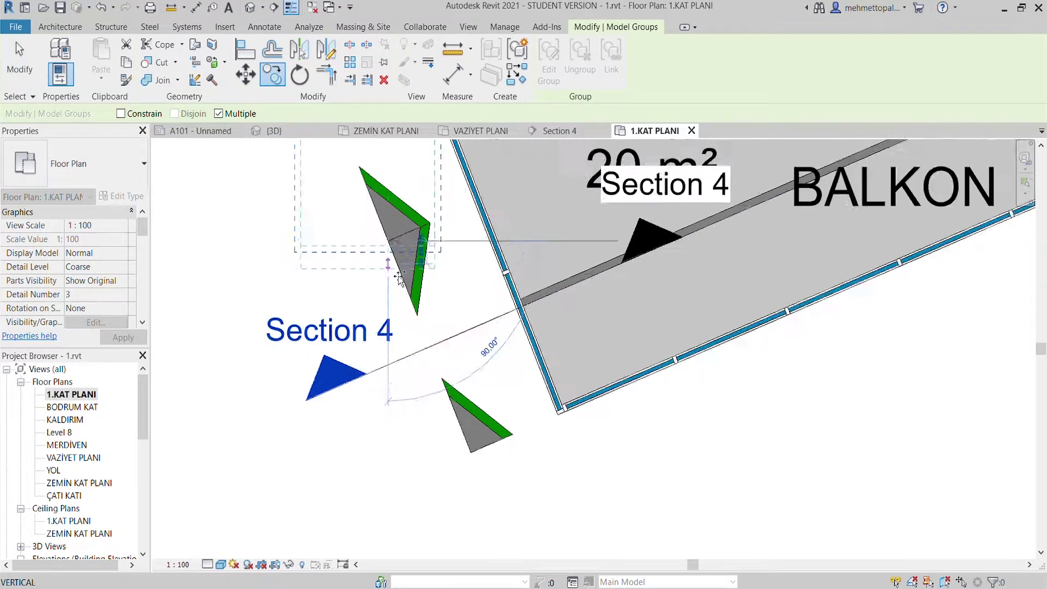
middle_drag(394, 238, 382, 349)
scroll(423, 411, up, 1)
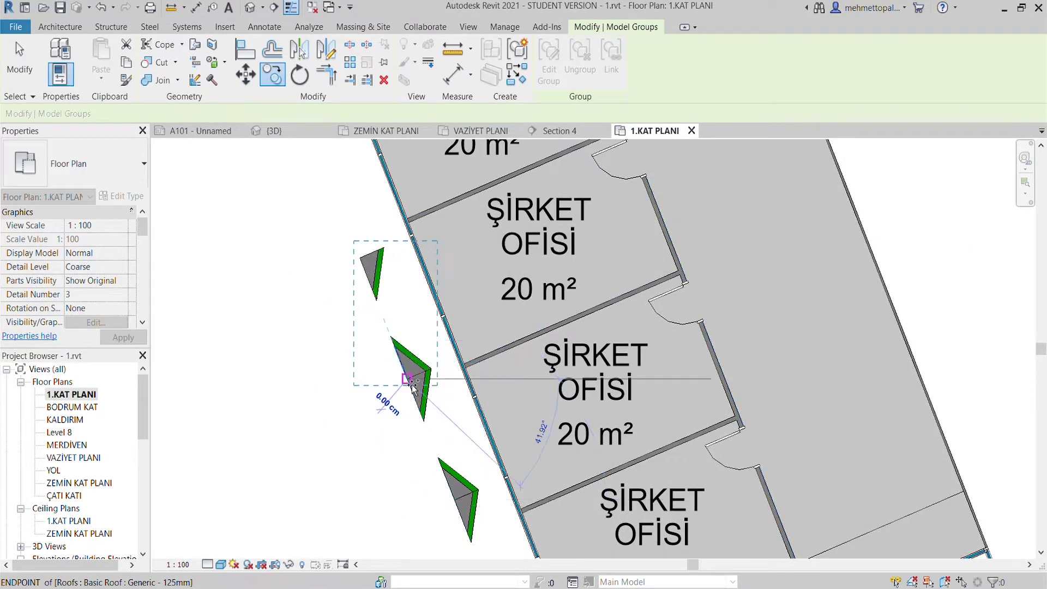
click(408, 378)
key(ctrl+Tab)
key(Escape)
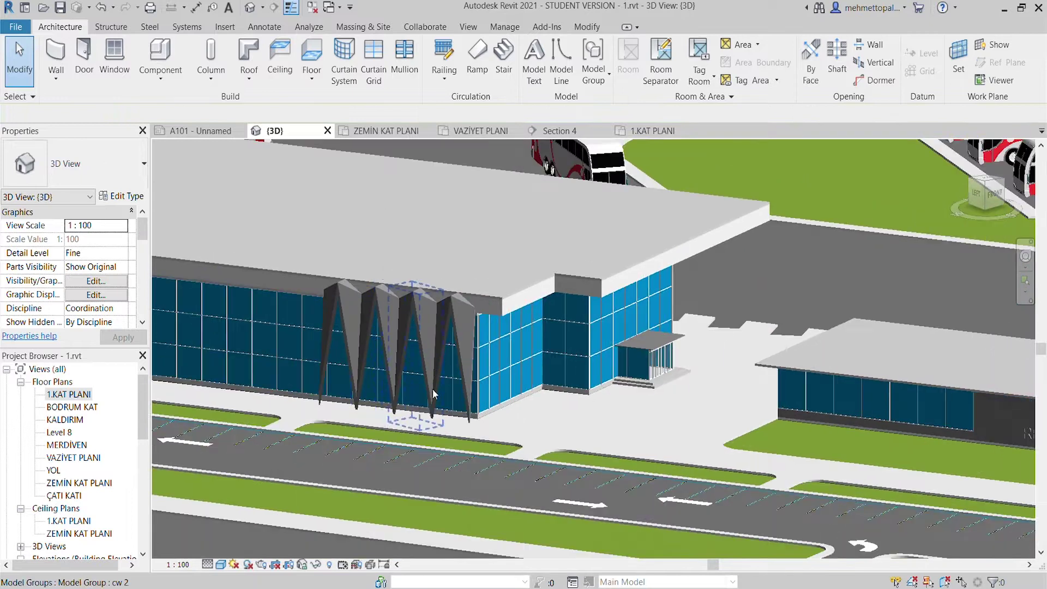
- Check both fin groups in 3D, then return to 1.KAT PLANI and select the first group
shift+middle_drag(434, 394, 507, 412)
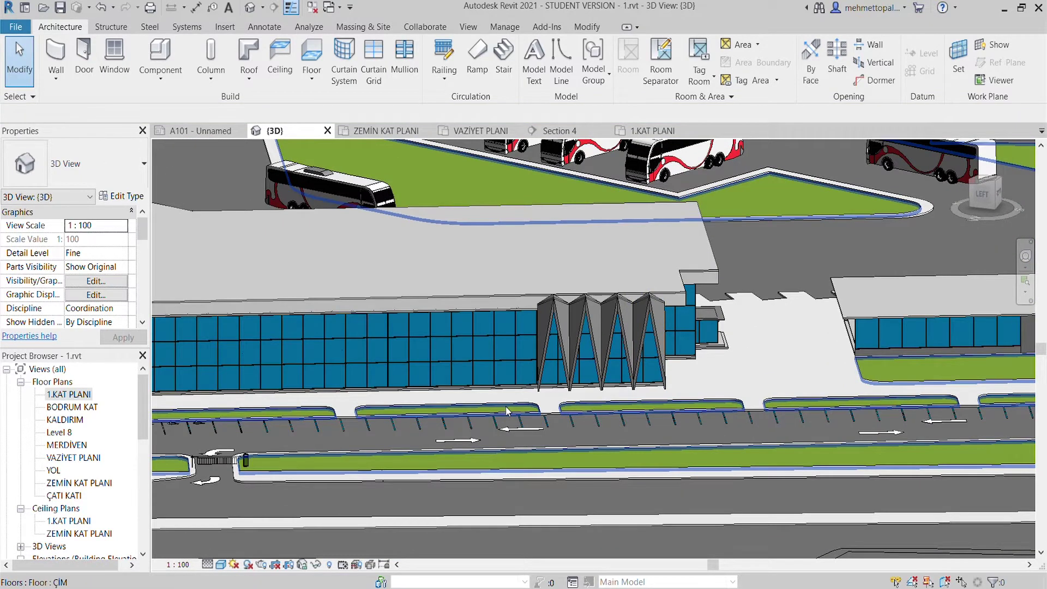
shift+middle_drag(507, 412, 596, 137)
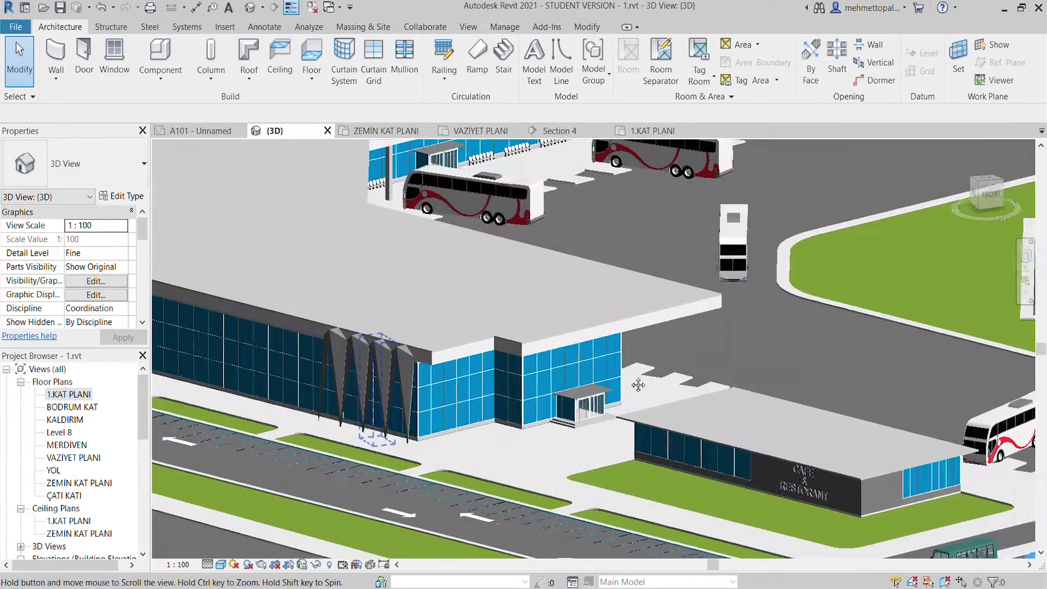
click(634, 132)
click(380, 273)
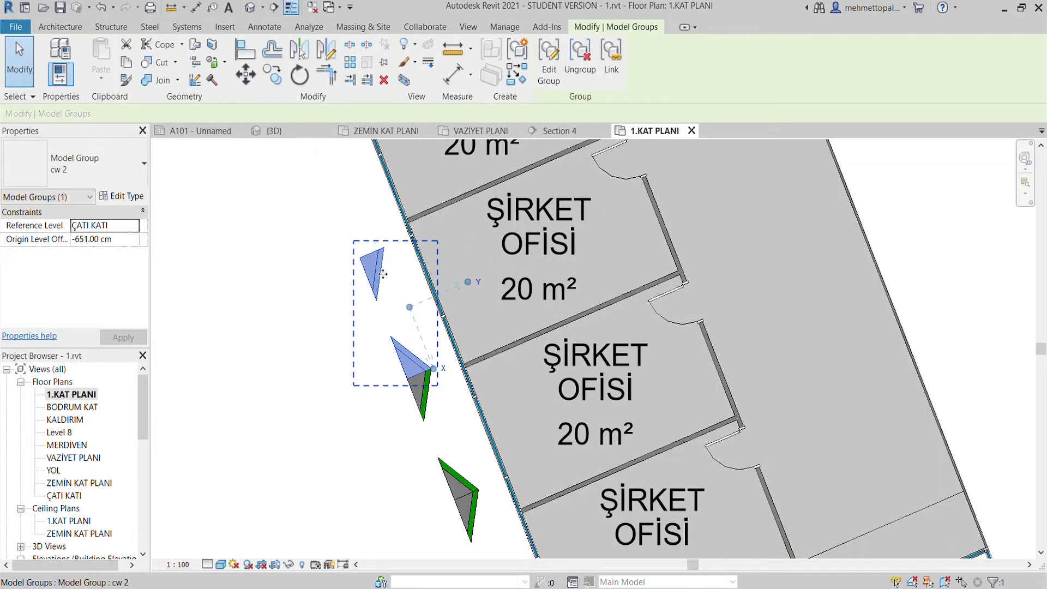
- Select both fin groups and start a multiple Copy with CO
click(272, 82)
key(Escape)
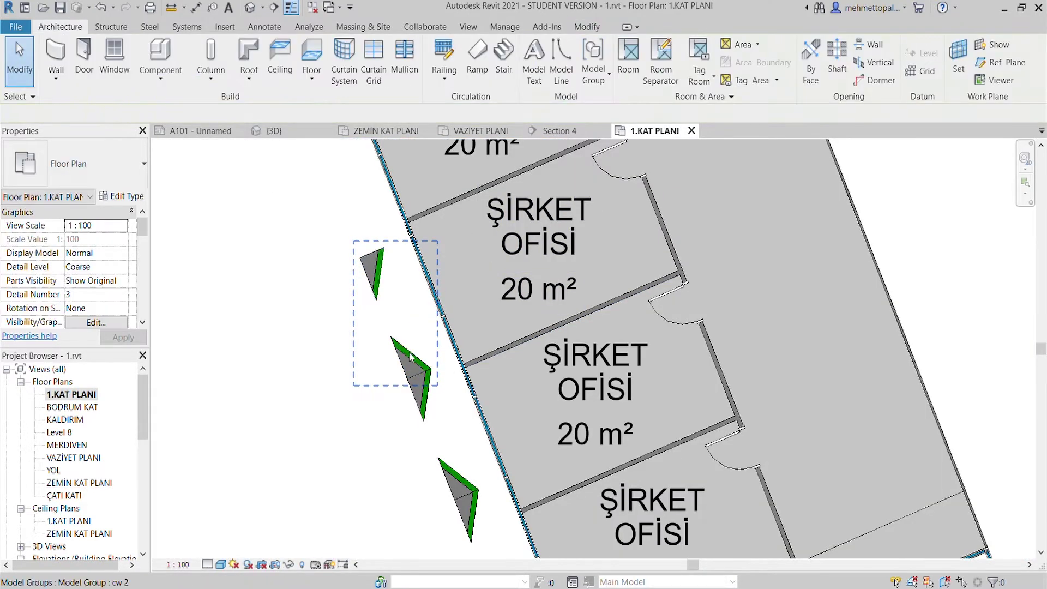
click(414, 361)
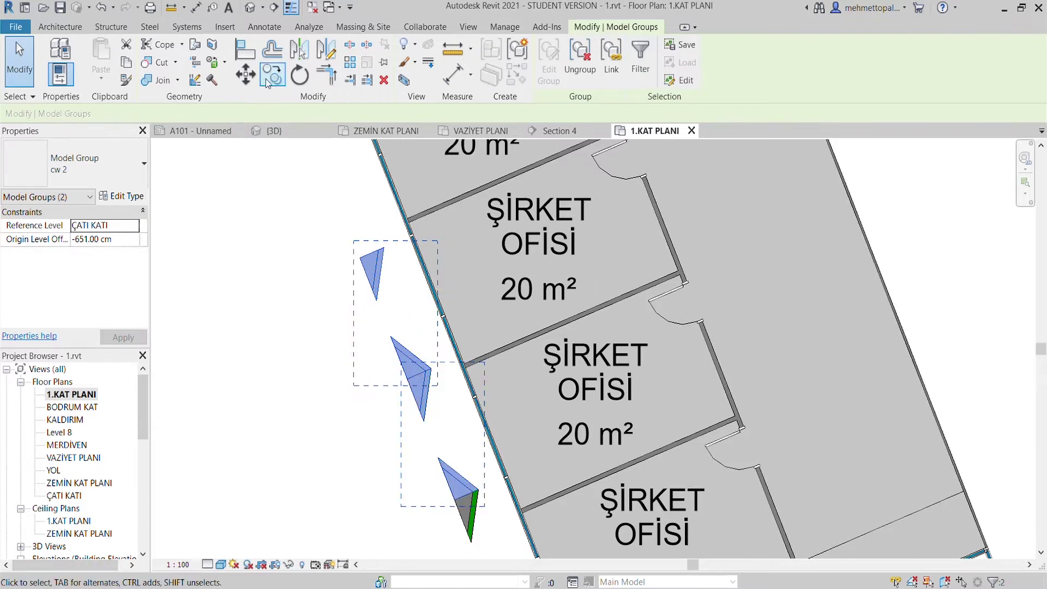
key(c)
key(o)
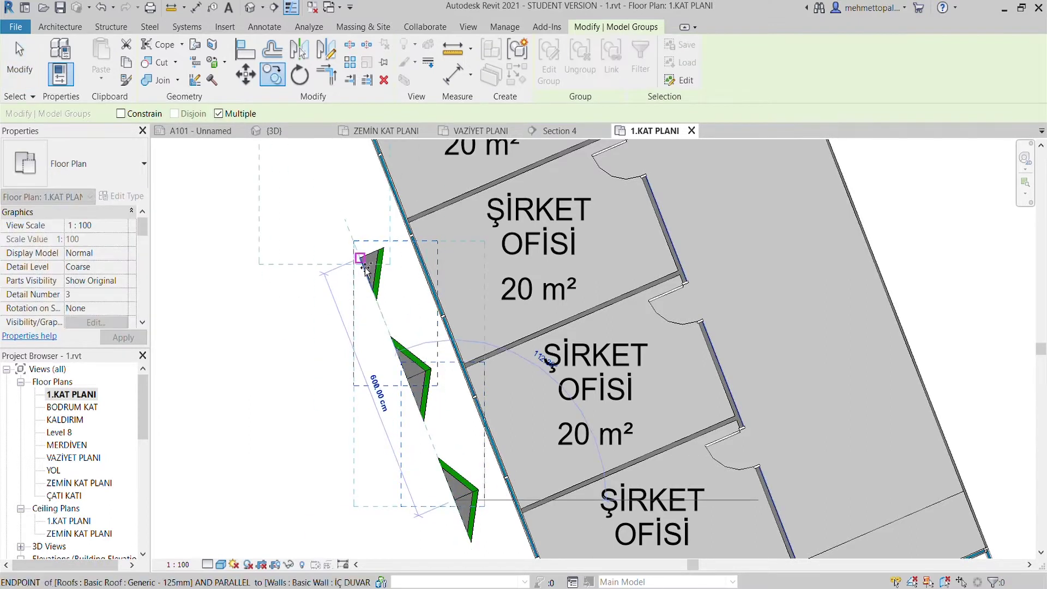
- Place repeated fin group copies along the wing's curtain wall and view the row in 3D
scroll(364, 268, down, 1)
scroll(362, 266, down, 1)
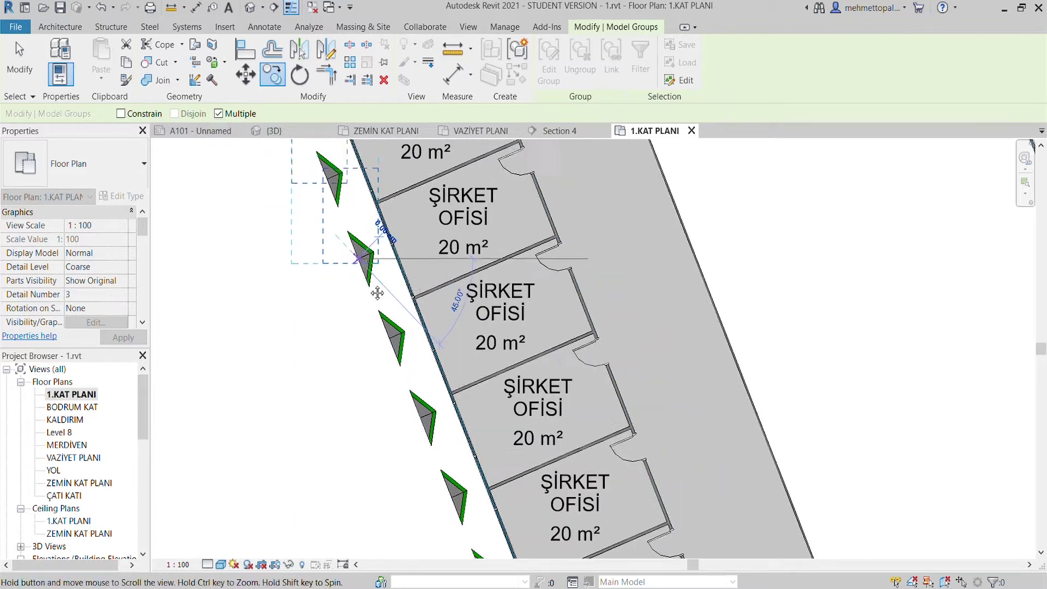
scroll(373, 298, down, 1)
scroll(386, 352, up, 2)
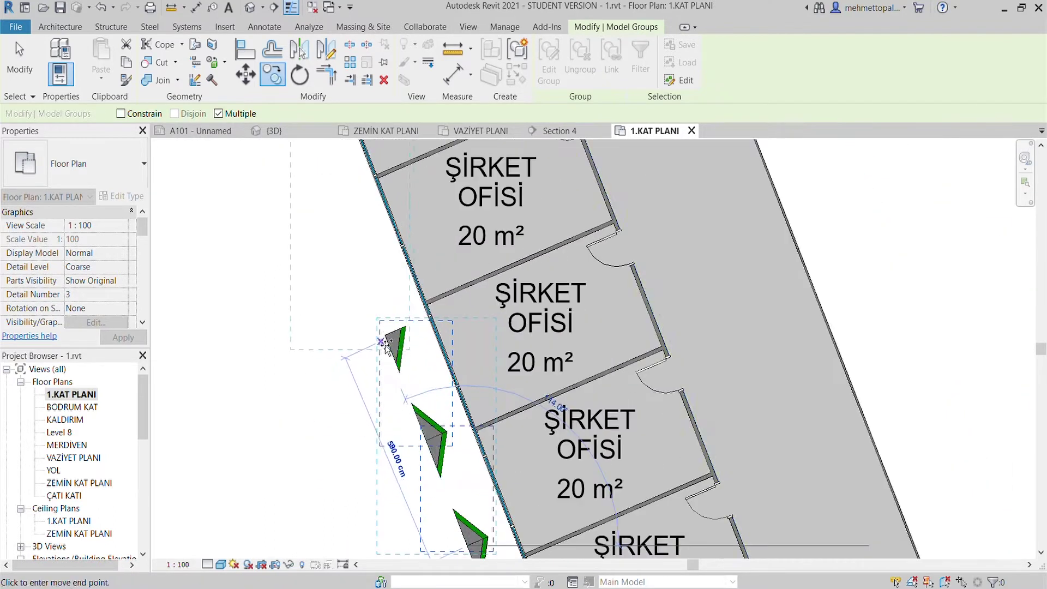
scroll(387, 341, down, 1)
scroll(399, 360, up, 2)
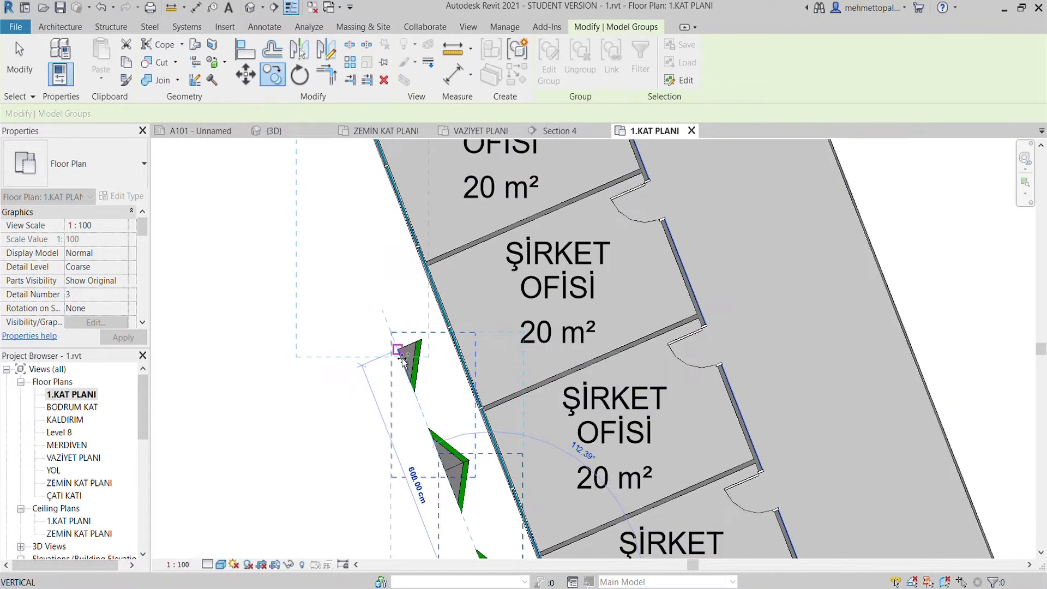
scroll(402, 357, down, 1)
middle_drag(402, 357, 453, 488)
scroll(394, 347, down, 1)
scroll(397, 351, up, 2)
scroll(386, 355, up, 1)
scroll(385, 355, down, 2)
mouse_move(385, 355)
middle_down()
mouse_move(467, 542)
mouse_move(417, 423)
middle_up()
scroll(417, 423, up, 2)
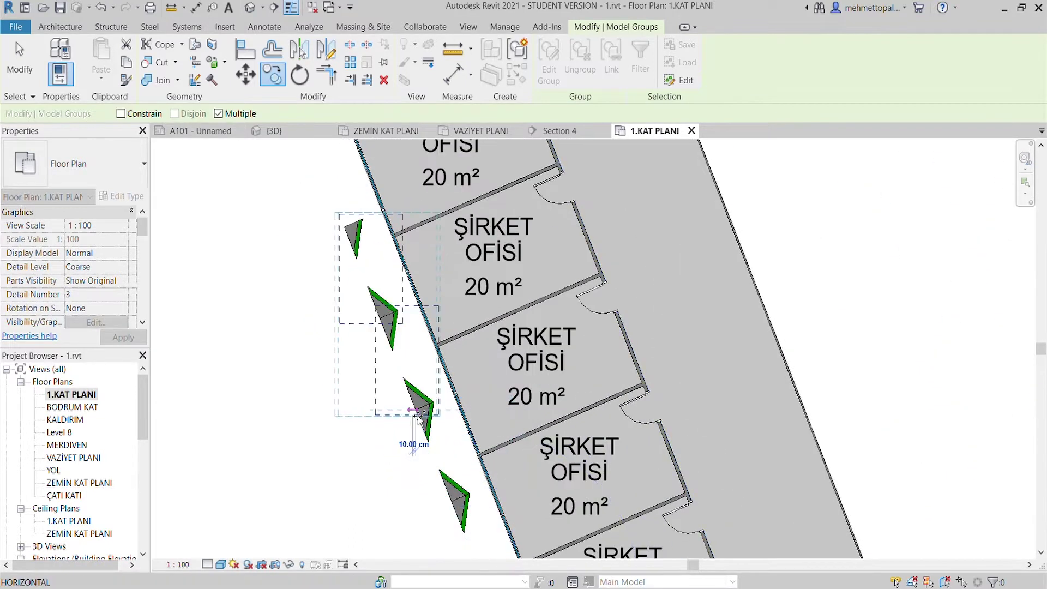
scroll(418, 419, down, 1)
scroll(418, 418, up, 3)
scroll(418, 419, down, 2)
mouse_move(417, 418)
middle_down()
mouse_move(436, 457)
mouse_move(418, 377)
middle_up()
scroll(418, 376, up, 2)
click(433, 397)
scroll(434, 400, down, 2)
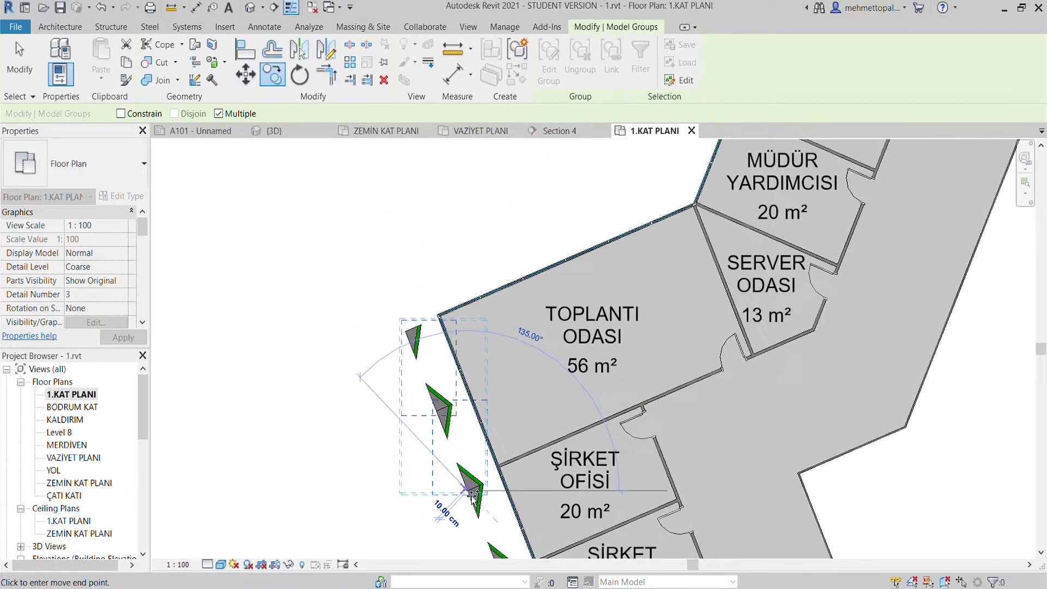
scroll(442, 404, down, 2)
scroll(444, 404, down, 2)
key(Escape)
click(298, 134)
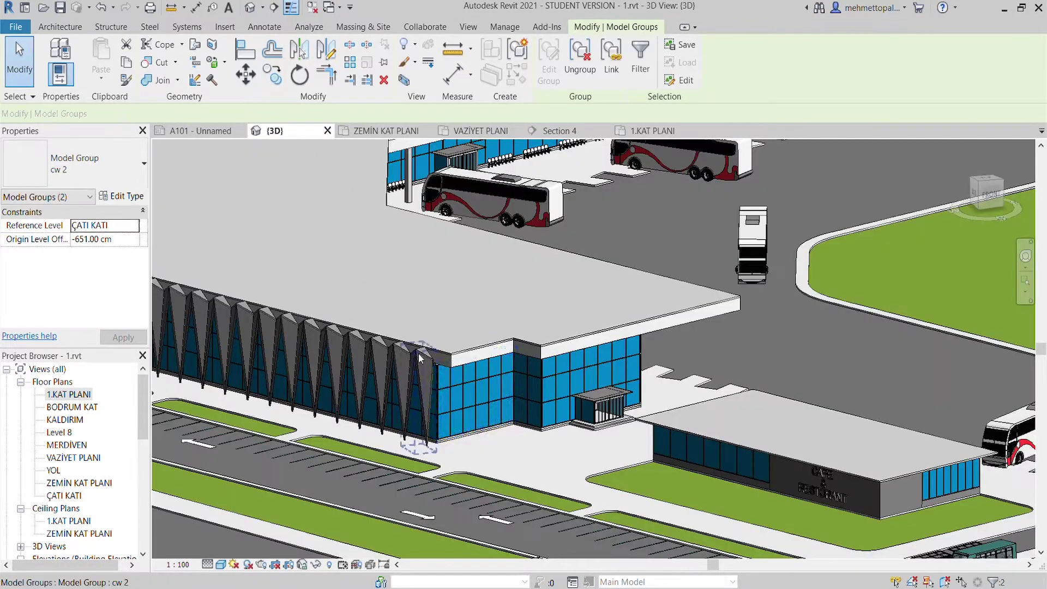
- Orbit around the fin-lined facade and switch to the TOP view to site the camera
key(Escape)
mouse_move(299, 354)
shift+middle_down()
mouse_move(299, 424)
mouse_move(494, 475)
mouse_move(524, 469)
shift+middle_up()
scroll(298, 424, up, 2)
scroll(299, 425, up, 3)
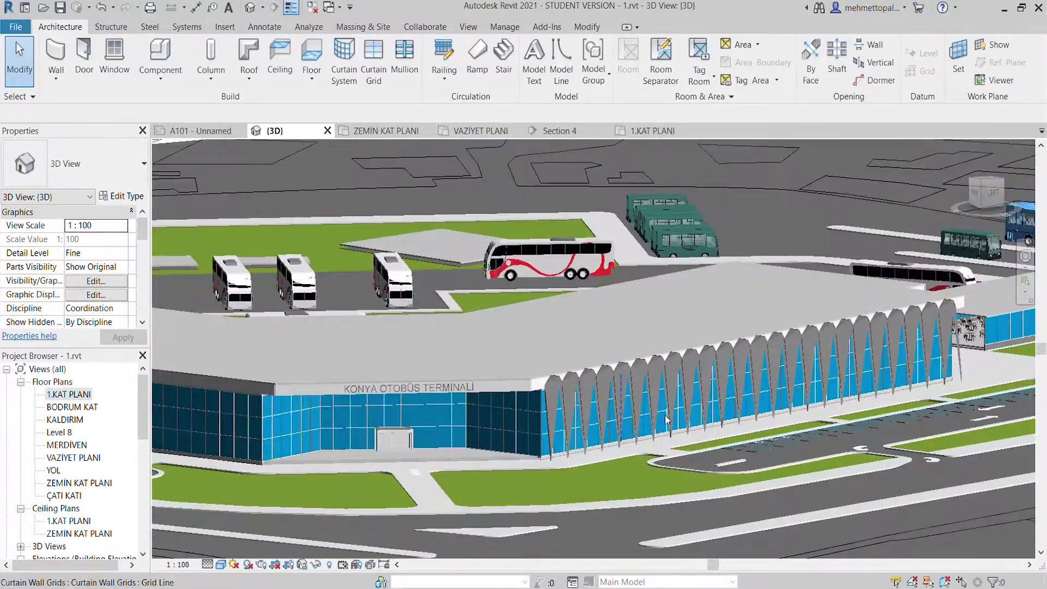
scroll(524, 469, up, 3)
scroll(523, 469, down, 1)
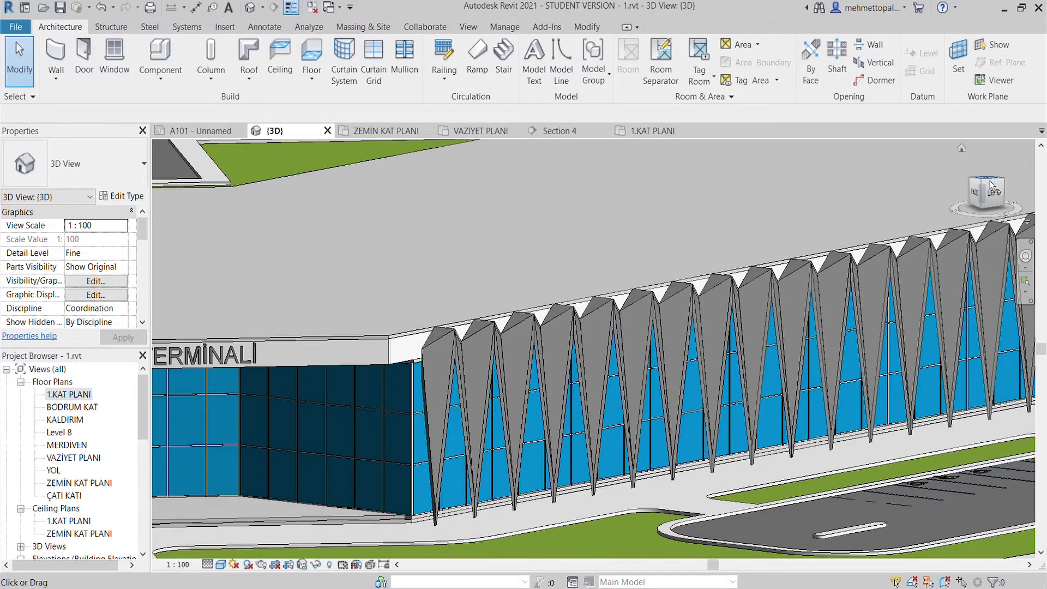
click(989, 183)
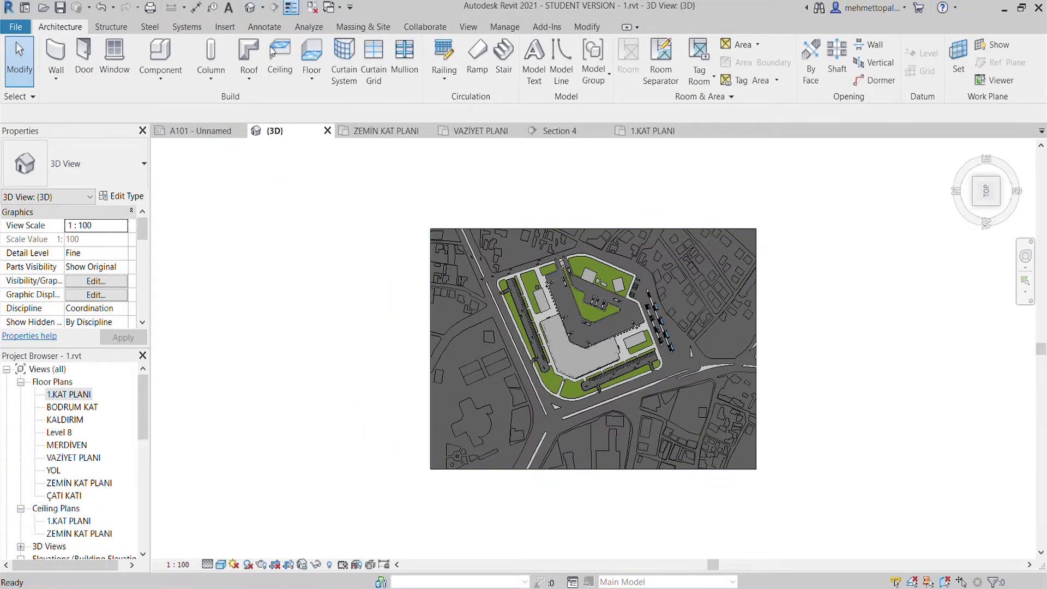
scroll(557, 371, up, 5)
scroll(476, 386, up, 3)
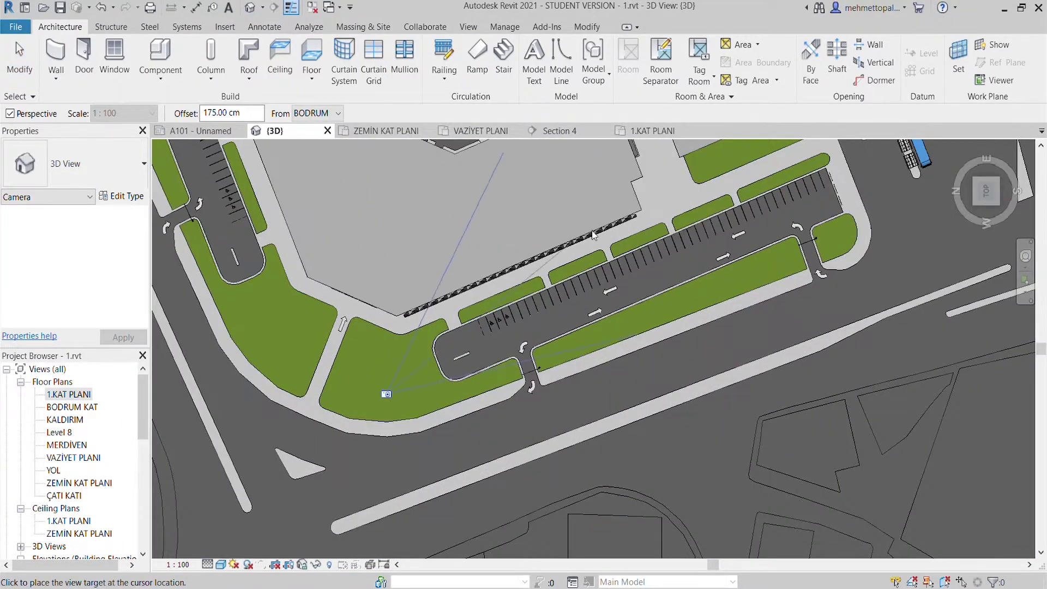
- Place the camera, set eye and target elevation to 200 cm, and widen the crop region leftward
click(625, 147)
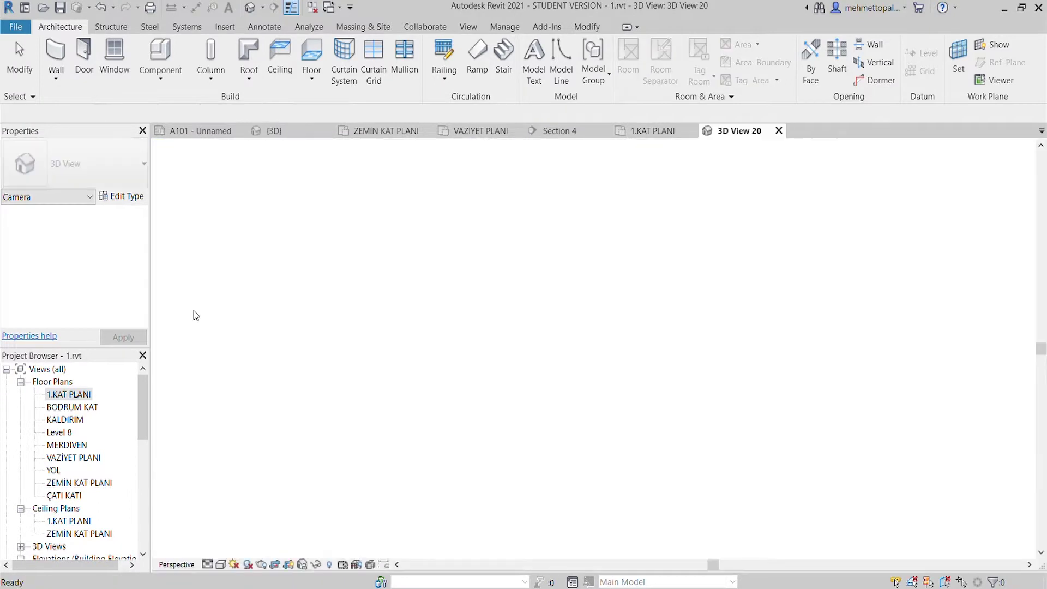
scroll(95, 289, down, 2)
scroll(90, 282, down, 3)
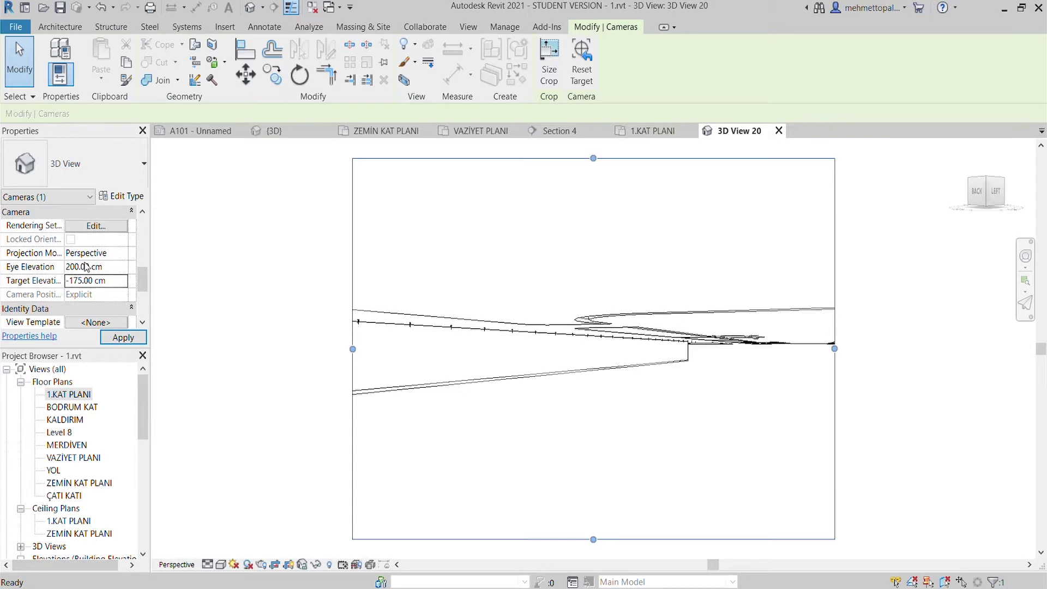
click(122, 342)
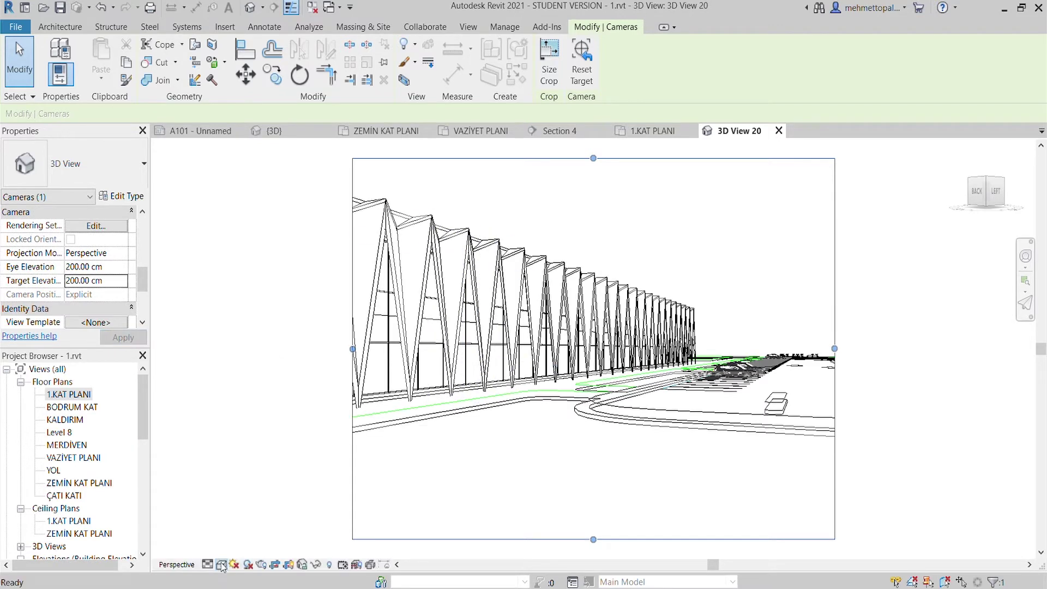
drag(352, 349, 242, 349)
scroll(368, 387, down, 2)
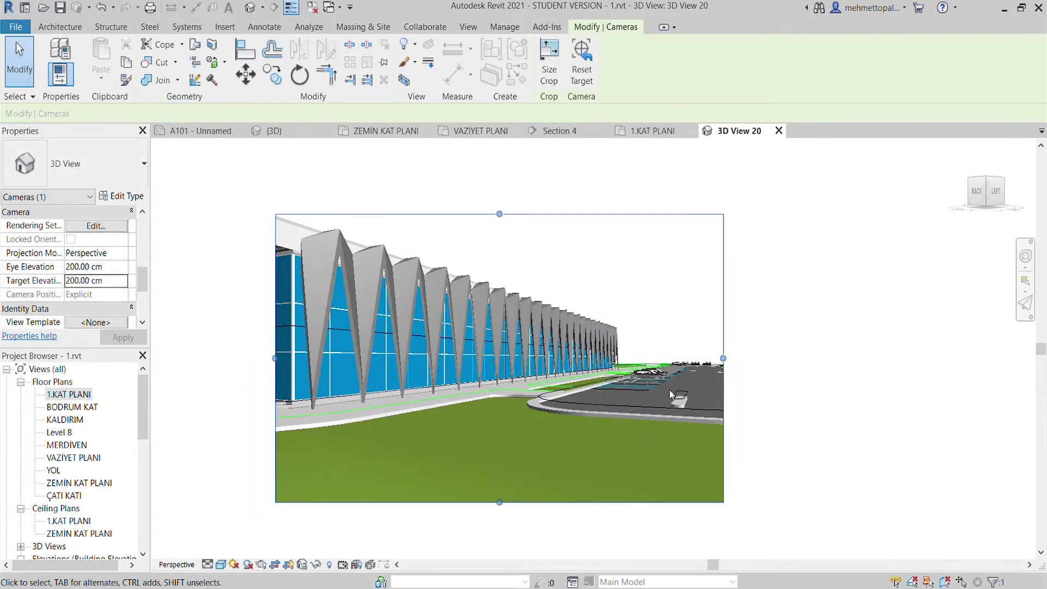
scroll(702, 339, down, 2)
middle_drag(702, 339, 861, 346)
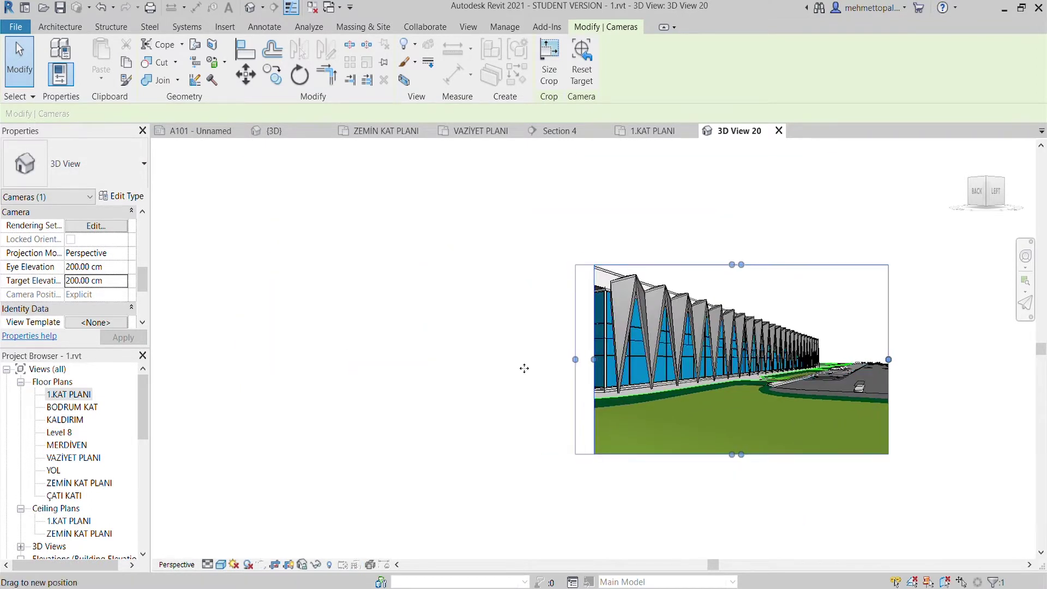
drag(589, 366, 327, 362)
scroll(545, 283, up, 1)
- Orbit 3D View 20 along the finned facade and zoom to fit the crop region
mouse_move(545, 282)
shift+middle_down()
mouse_move(414, 339)
mouse_move(367, 338)
mouse_move(304, 304)
mouse_move(298, 323)
mouse_move(271, 321)
mouse_move(273, 330)
shift+middle_up()
mouse_move(482, 459)
shift+middle_down()
mouse_move(540, 488)
mouse_move(569, 489)
mouse_move(587, 470)
mouse_move(526, 474)
shift+middle_up()
shift+middle_drag(578, 552, 532, 499)
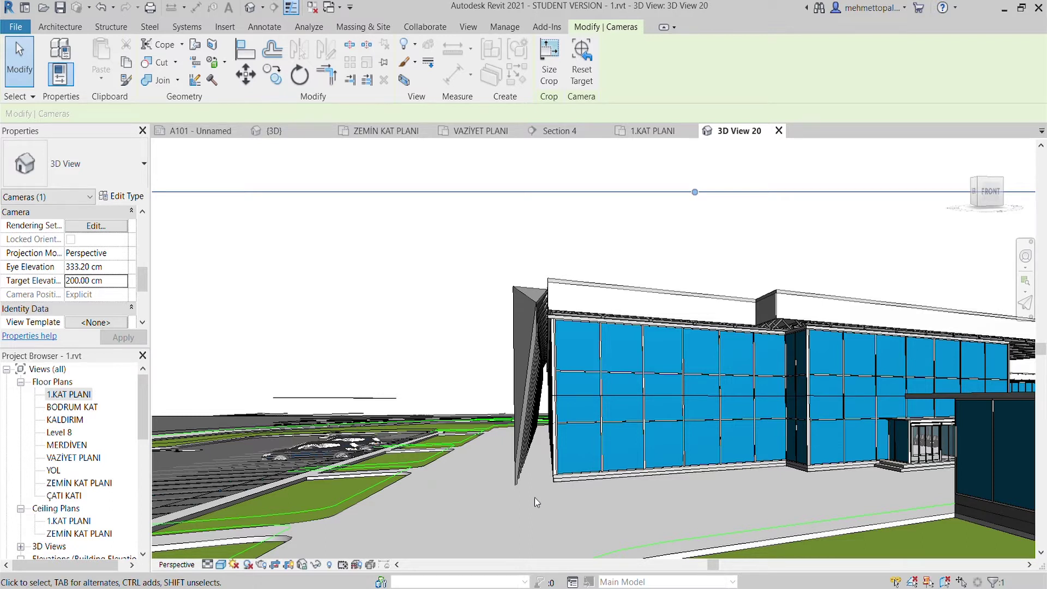
key(z)
key(f)
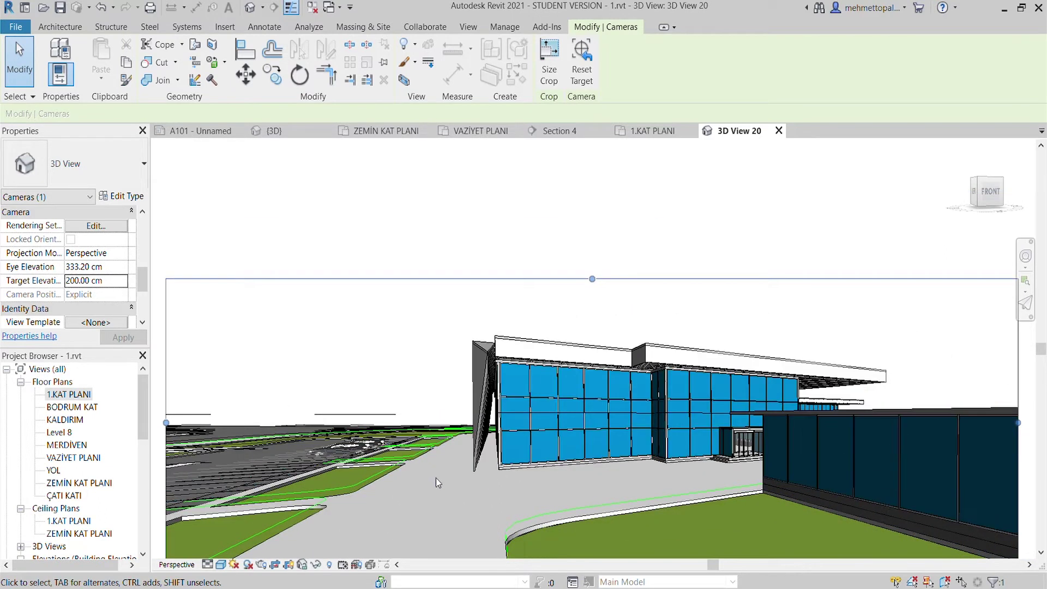
shift+middle_drag(437, 478, 537, 371)
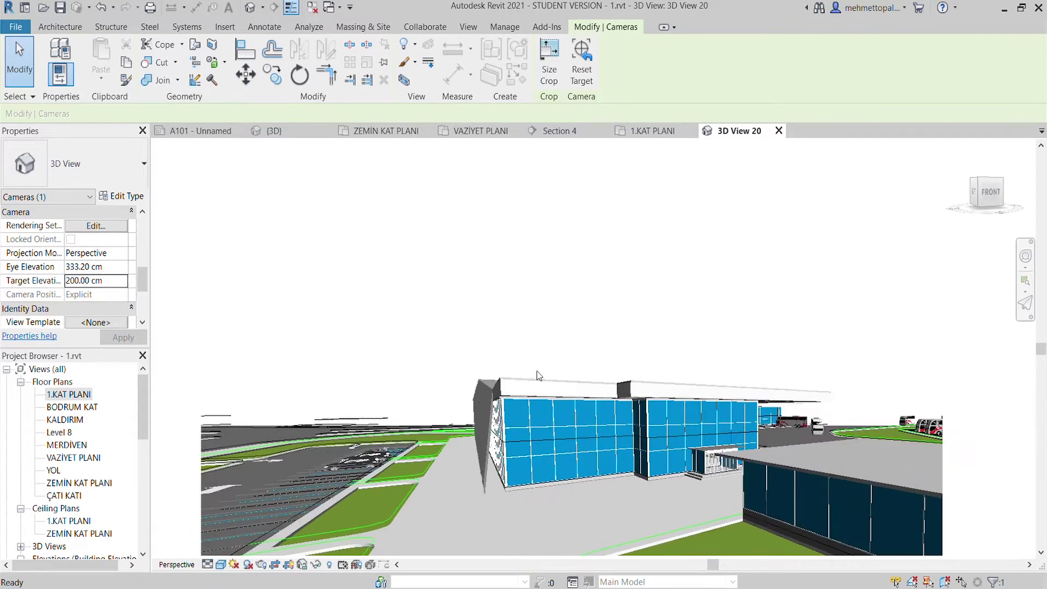
mouse_move(501, 435)
shift+middle_down()
mouse_move(440, 432)
mouse_move(449, 436)
shift+middle_up()
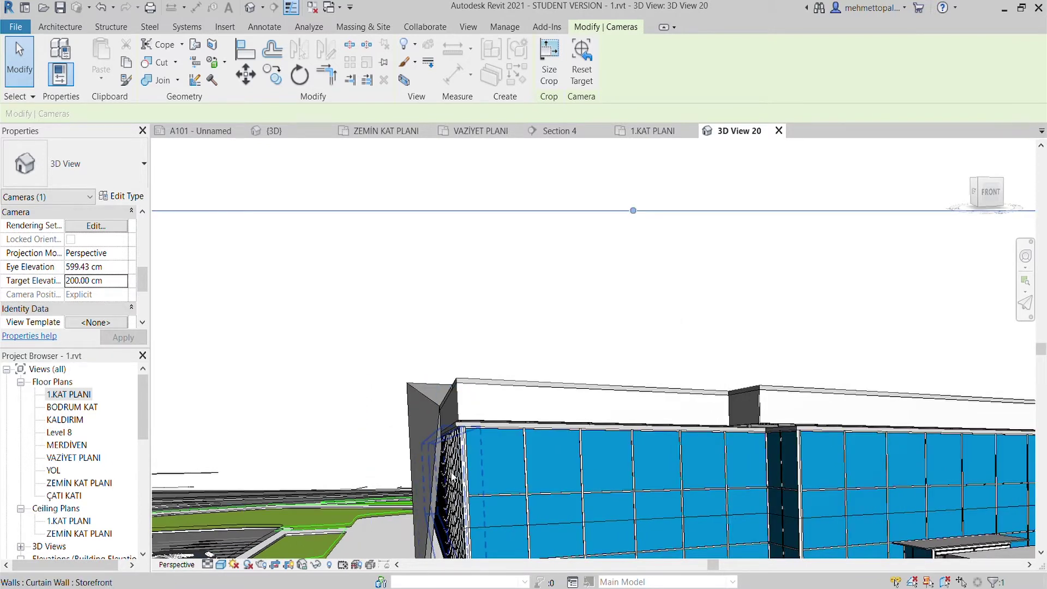
click(436, 393)
click(356, 313)
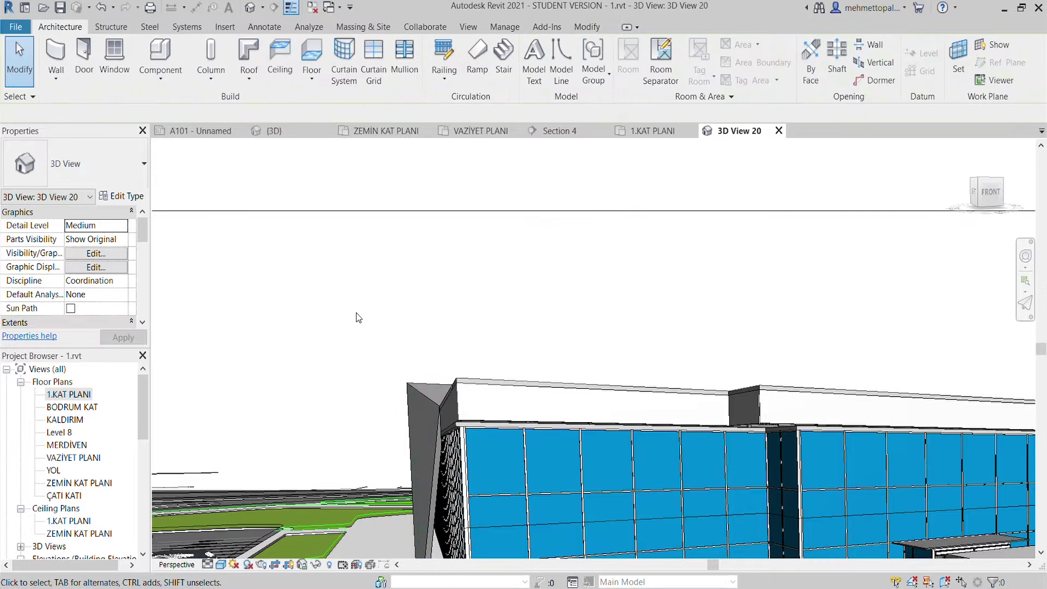
double_click(425, 402)
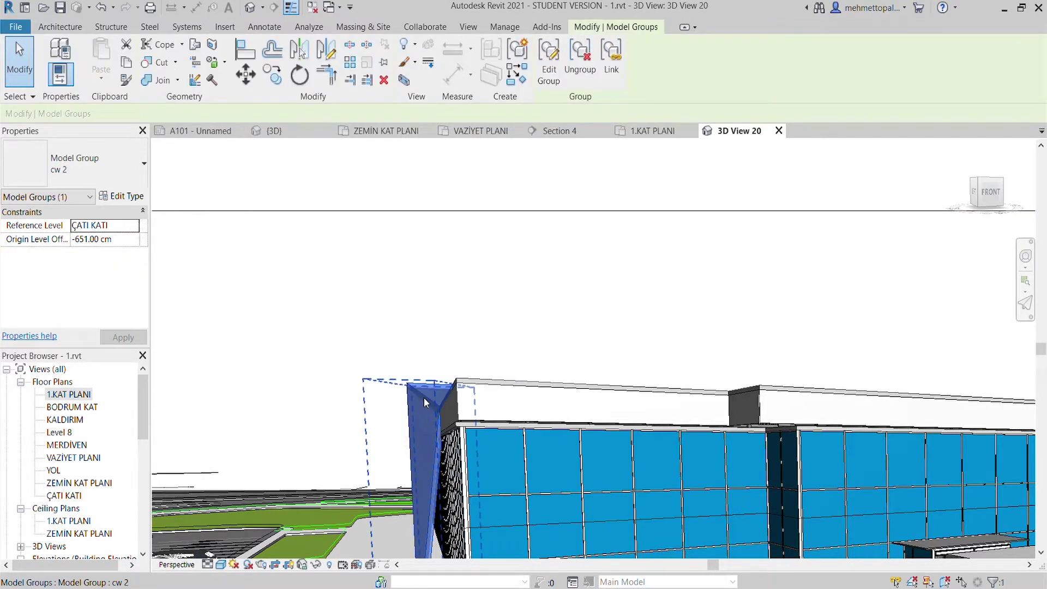
click(425, 402)
mouse_move(425, 402)
shift+middle_down()
mouse_move(469, 305)
mouse_move(482, 312)
shift+middle_up()
click(476, 287)
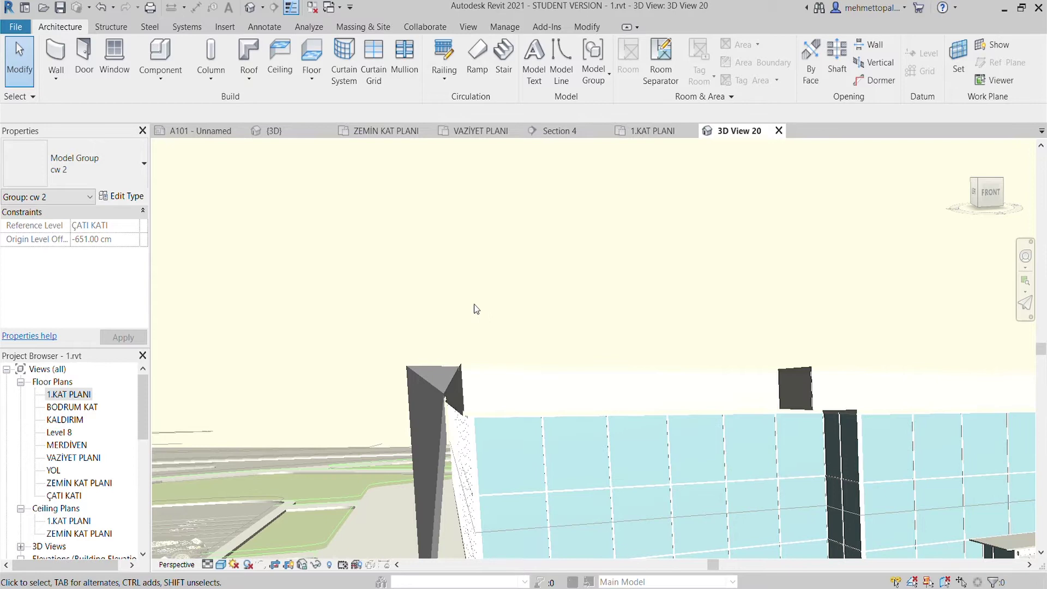
mouse_move(649, 304)
shift+middle_down()
mouse_move(735, 368)
mouse_move(733, 446)
mouse_move(1000, 361)
mouse_move(1023, 321)
mouse_move(1003, 362)
mouse_move(976, 369)
mouse_move(539, 388)
mouse_move(954, 323)
mouse_move(958, 311)
mouse_move(958, 362)
mouse_move(554, 380)
shift+middle_up()
key(Escape)
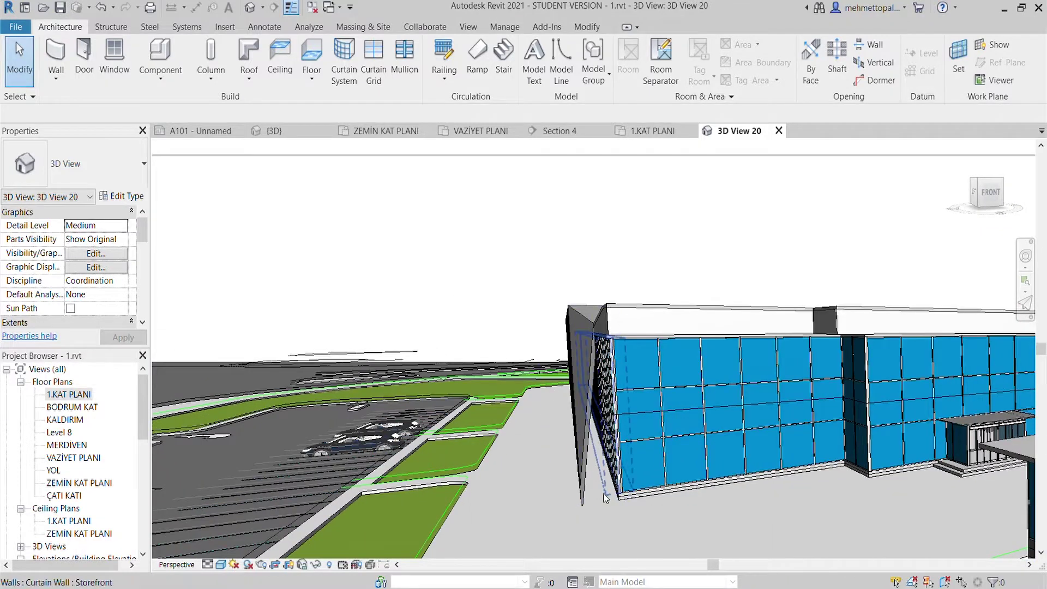
- Select fin group cw 2 and orbit the 3D view around the roof truss and glazed facade
scroll(603, 498, up, 3)
scroll(518, 472, down, 2)
scroll(432, 445, down, 1)
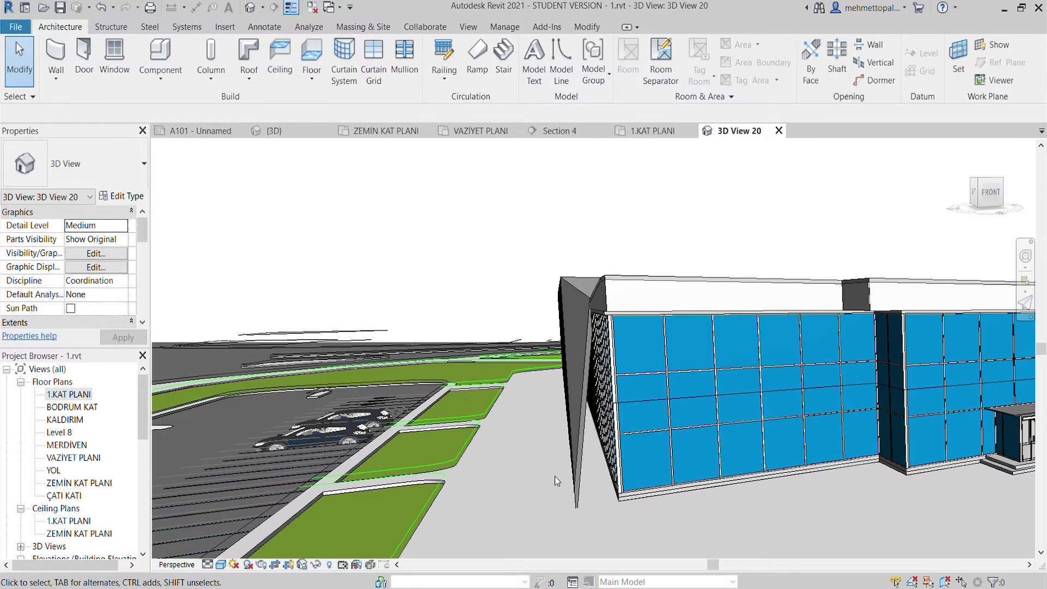
scroll(556, 464, up, 2)
scroll(555, 444, up, 2)
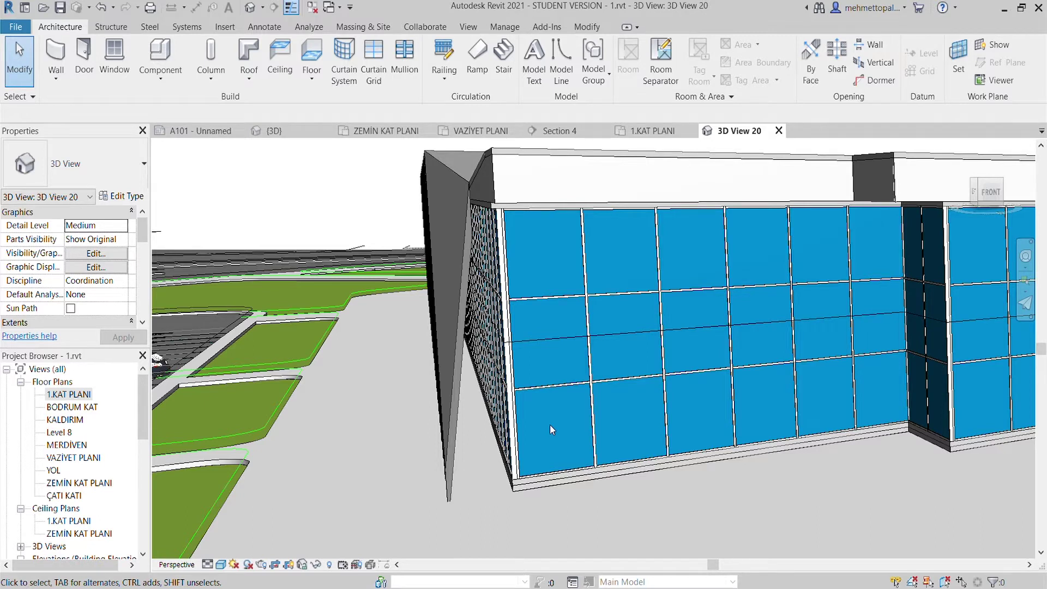
click(467, 302)
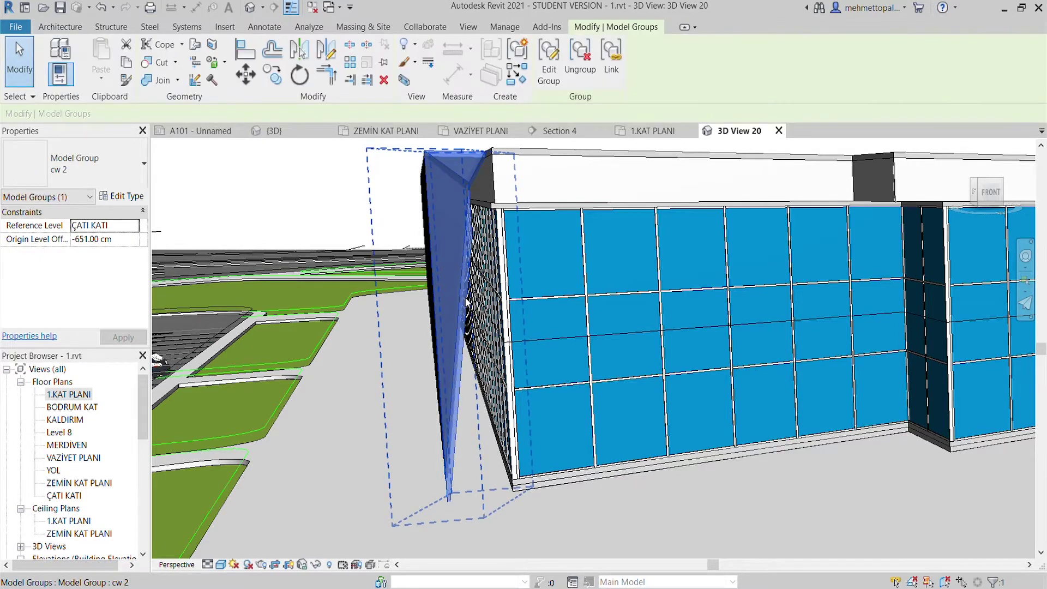
shift+middle_drag(530, 271, 861, 330)
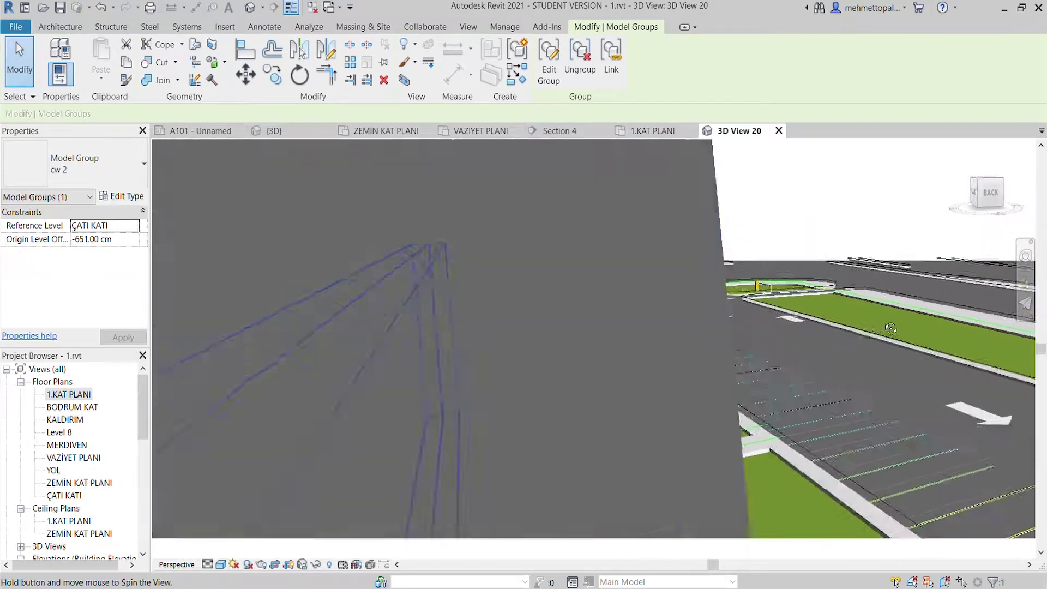
mouse_move(861, 330)
shift+middle_down()
mouse_move(921, 315)
mouse_move(895, 329)
mouse_move(378, 227)
mouse_move(177, 271)
mouse_move(527, 315)
shift+middle_up()
mouse_move(1045, 295)
shift+middle_down()
mouse_move(995, 276)
mouse_move(856, 276)
mouse_move(933, 286)
mouse_move(825, 281)
mouse_move(648, 306)
mouse_move(722, 306)
mouse_move(569, 320)
mouse_move(693, 386)
mouse_move(912, 180)
shift+middle_up()
key(Escape)
- Switch to ZEMİN KAT PLANI and select the Section 4 line
scroll(693, 386, up, 3)
scroll(692, 384, down, 3)
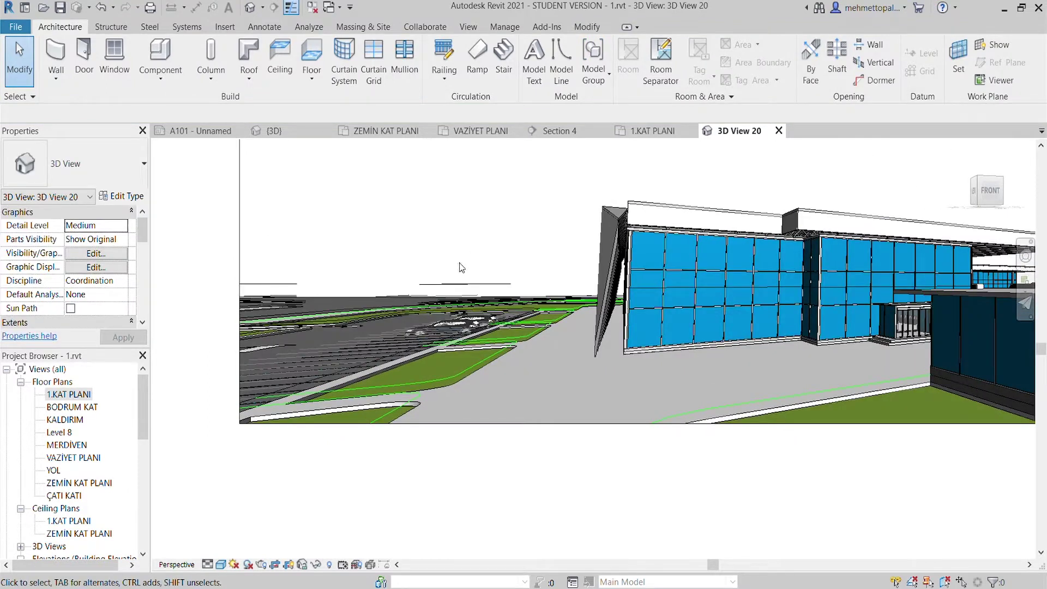
click(388, 132)
click(480, 384)
scroll(480, 384, down, 2)
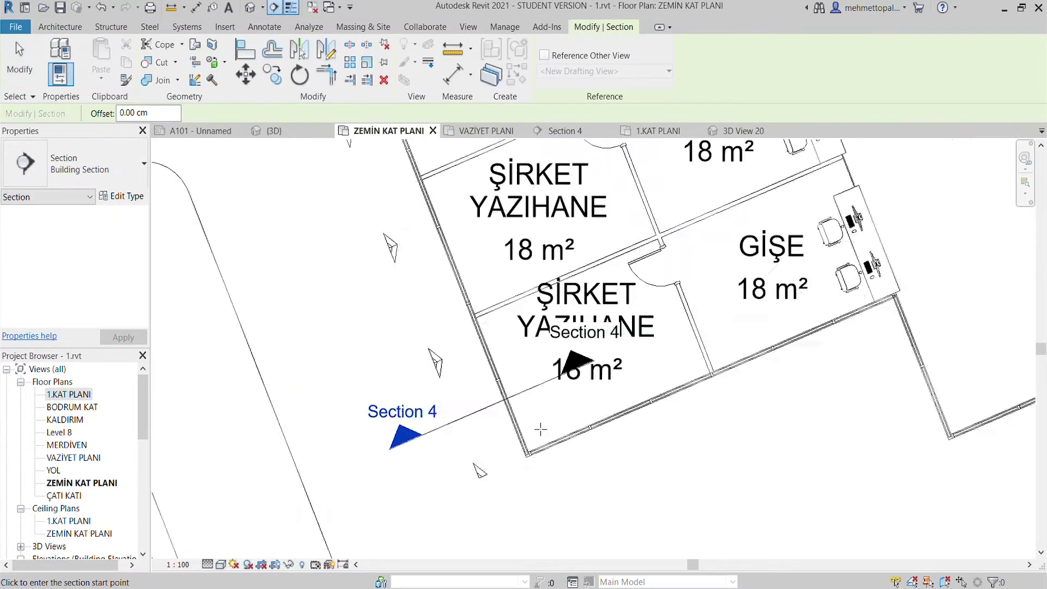
- Reselect the Section 4 line and open the Section 4 view
scroll(499, 417, down, 2)
key(Escape)
click(499, 417)
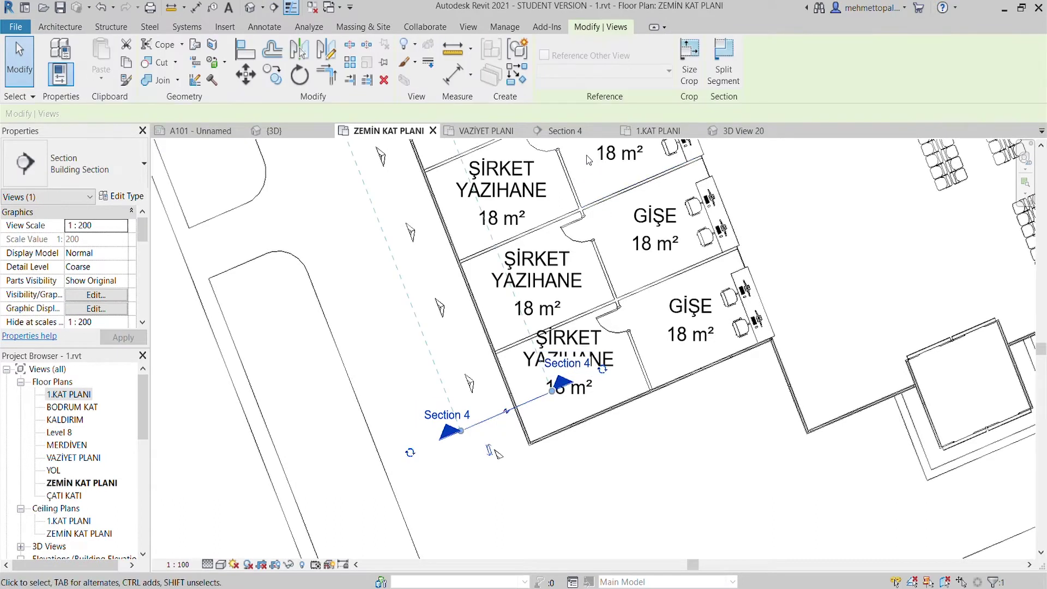
click(572, 130)
scroll(605, 306, down, 3)
scroll(587, 270, up, 1)
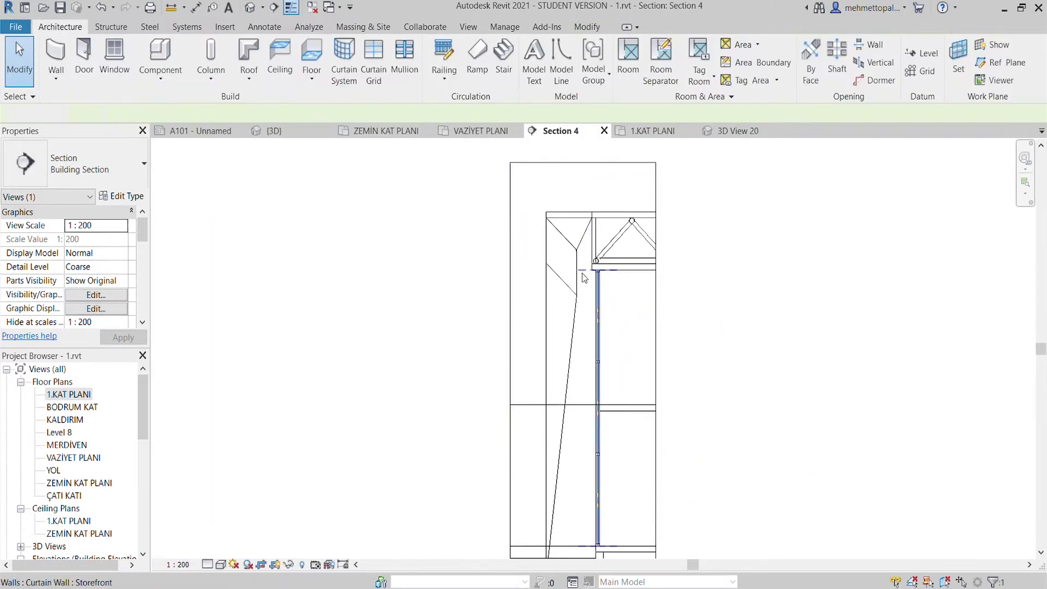
- Measure the 123.92 cm offset between the fin and the wall
click(171, 10)
scroll(573, 420, up, 2)
scroll(524, 463, up, 2)
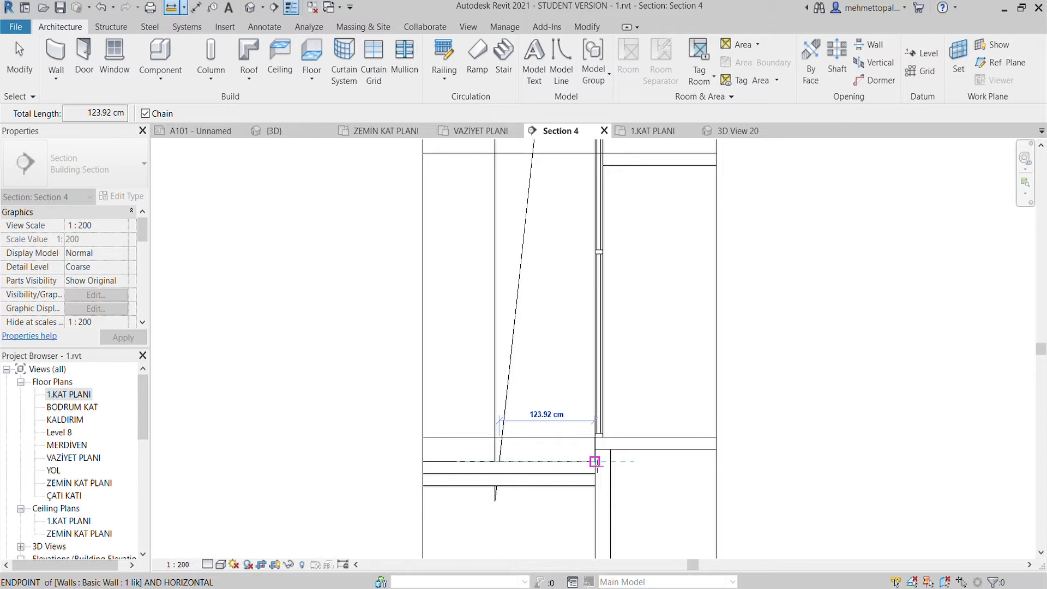
key(Escape)
key(Escape)
scroll(562, 352, down, 2)
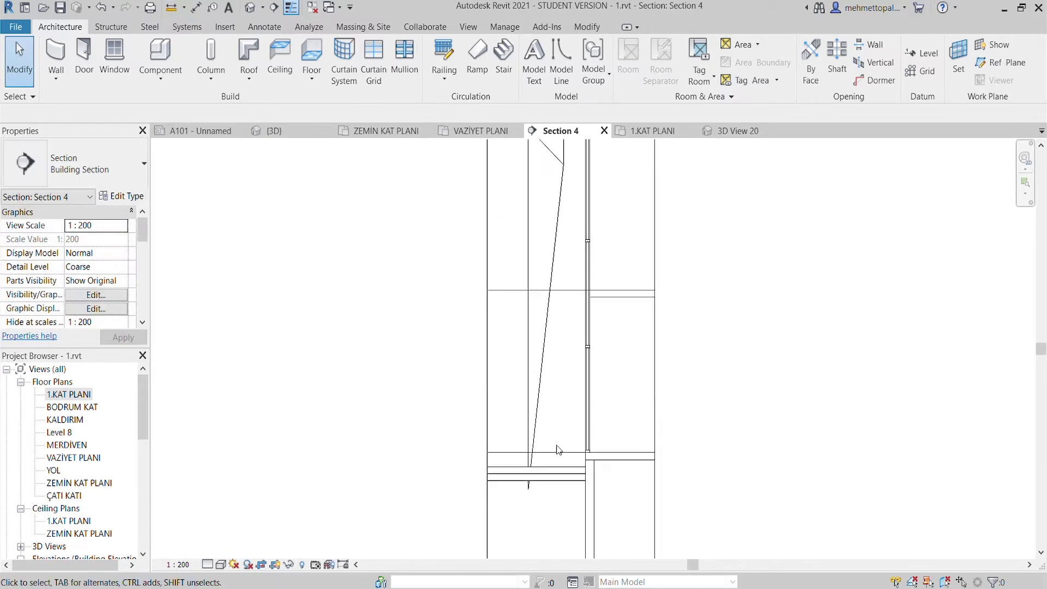
- Zoom around the section and select fin group cw 2 at the roof-level truss
click(560, 453)
key(Escape)
scroll(823, 367, down, 2)
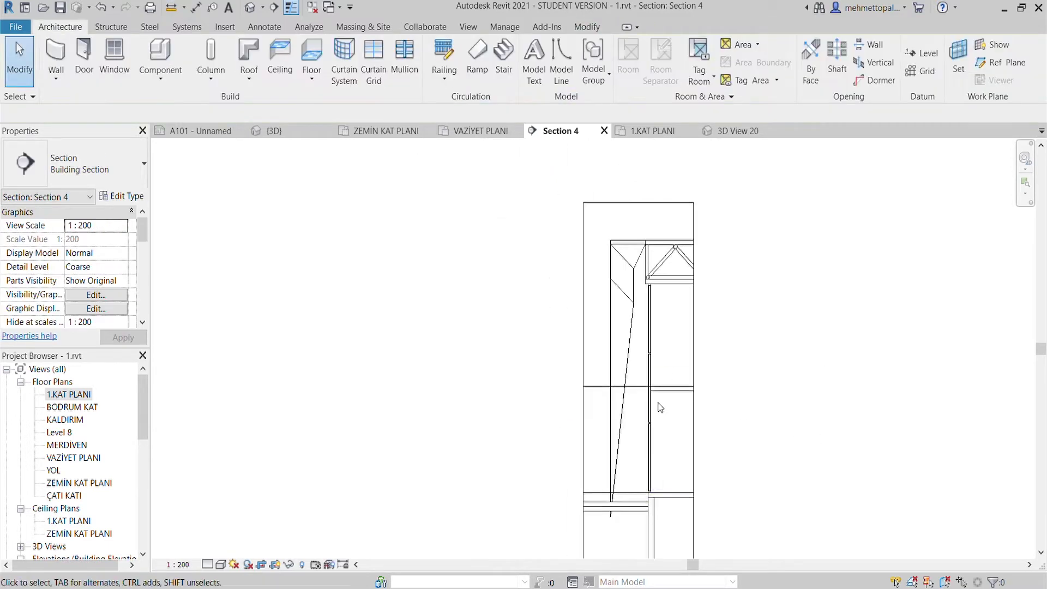
scroll(663, 371, up, 1)
scroll(654, 349, down, 3)
scroll(642, 312, up, 3)
scroll(632, 299, up, 2)
scroll(630, 299, down, 2)
scroll(619, 347, up, 2)
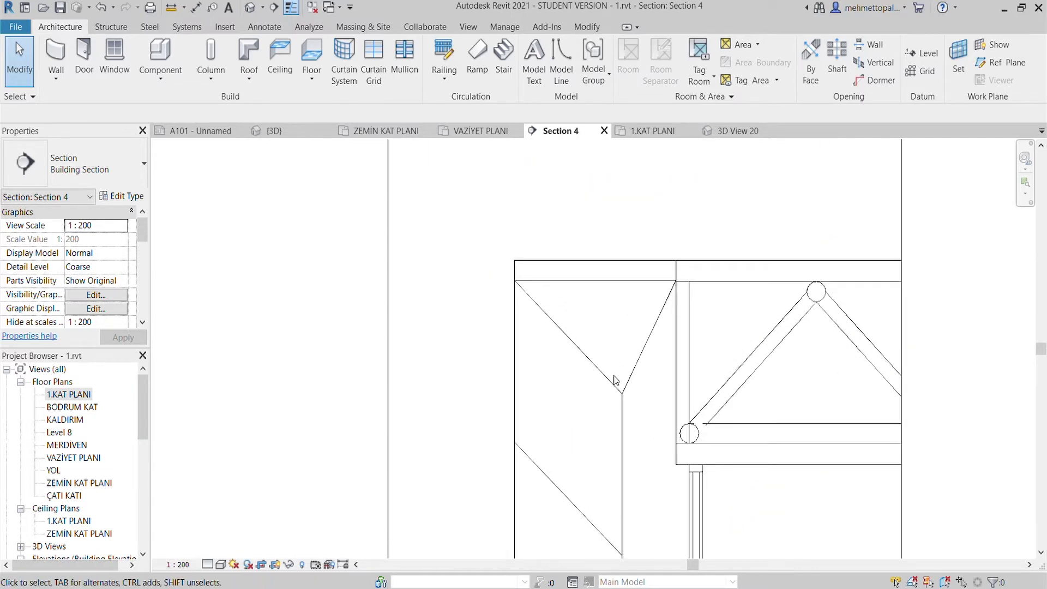
drag(638, 390, 583, 406)
click(569, 206)
- Move fin group cw 2 upward so its top sits above the roof
click(568, 338)
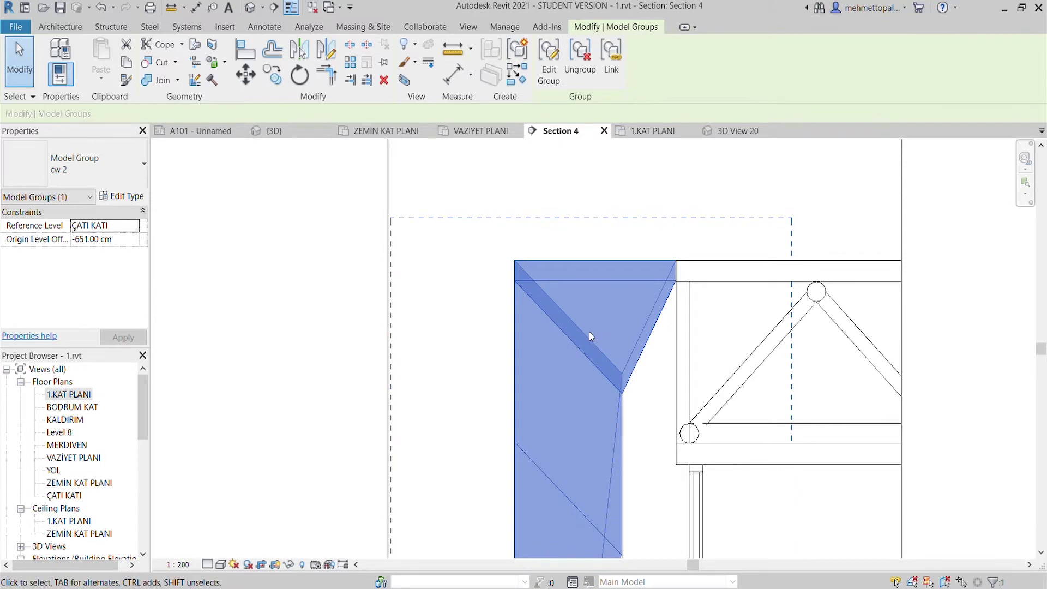
scroll(589, 332, down, 1)
click(245, 74)
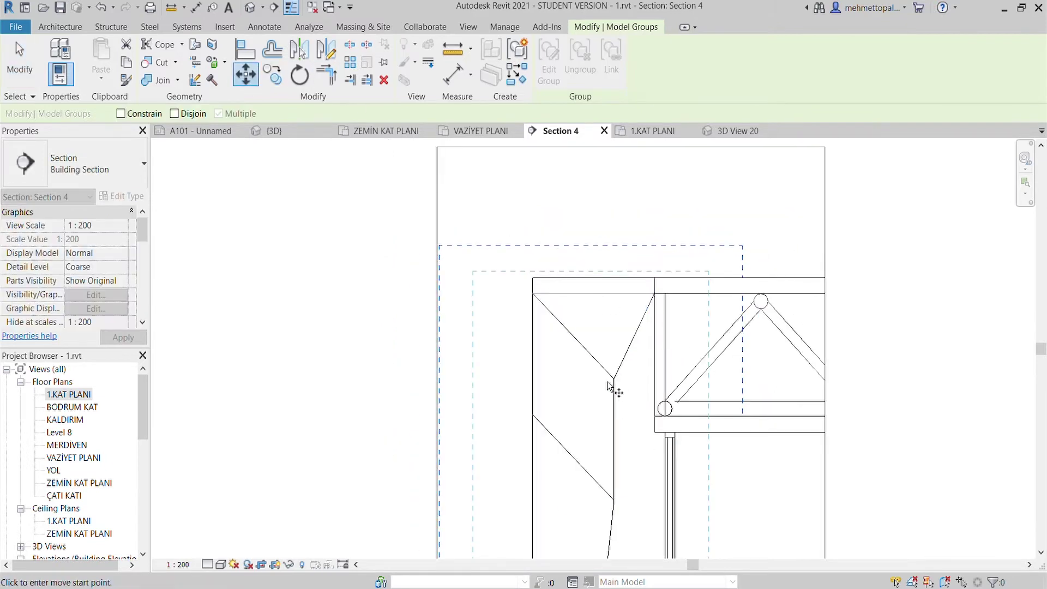
click(657, 283)
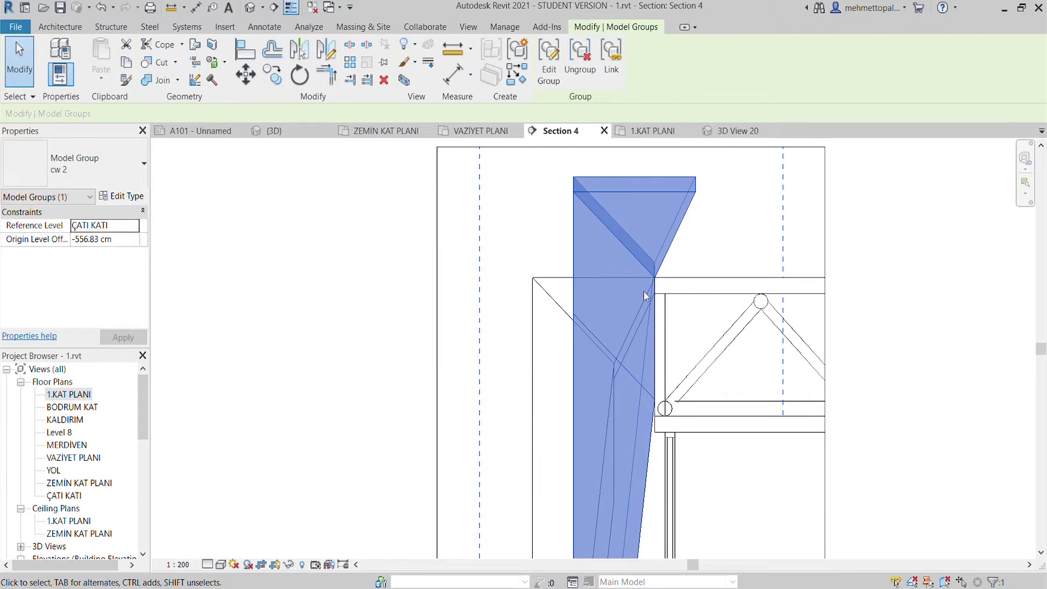
click(696, 240)
click(696, 188)
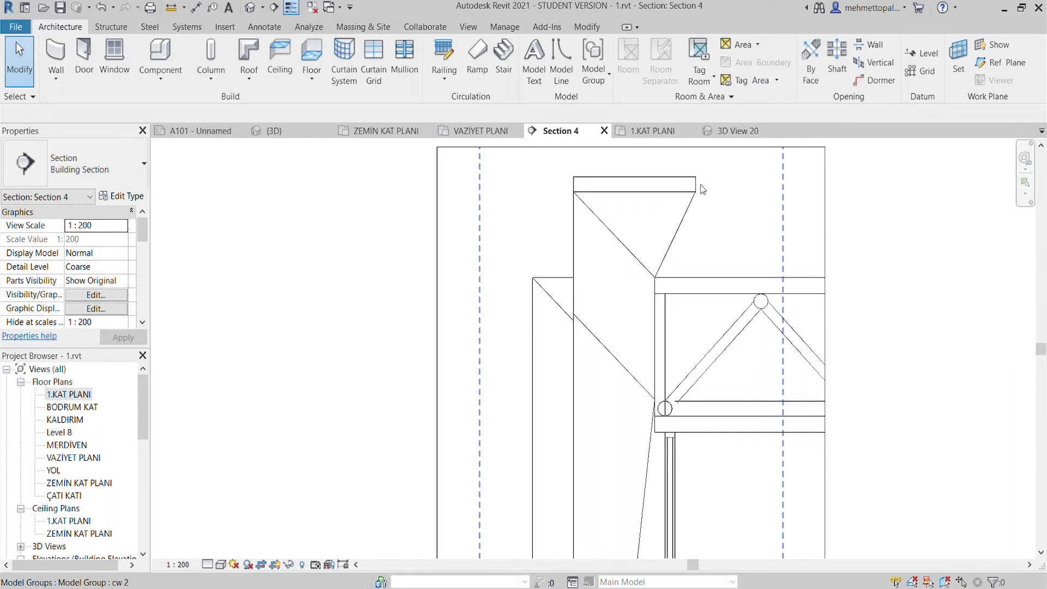
- Review the raised fin row in the {3D} view, panning to the glazed corner
click(284, 137)
mouse_move(519, 280)
middle_down()
mouse_move(625, 310)
mouse_move(625, 371)
mouse_move(547, 413)
mouse_move(486, 410)
middle_up()
scroll(625, 310, down, 3)
scroll(625, 327, up, 5)
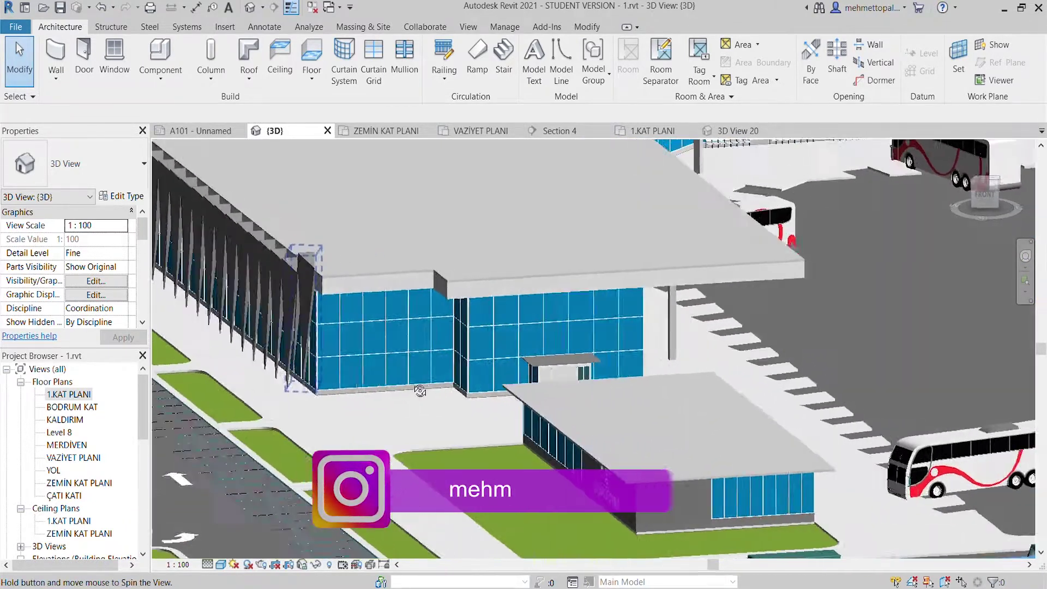
- Move fin group cw 2 down in Section 4 so its top snaps to the roof endpoint
shift+middle_drag(486, 409, 504, 312)
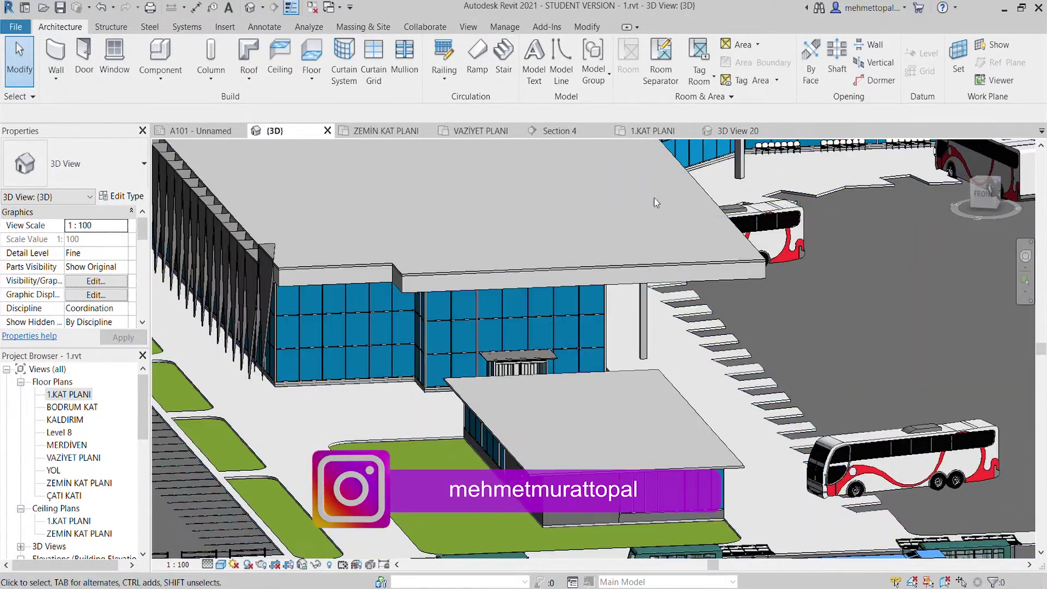
click(563, 129)
click(699, 188)
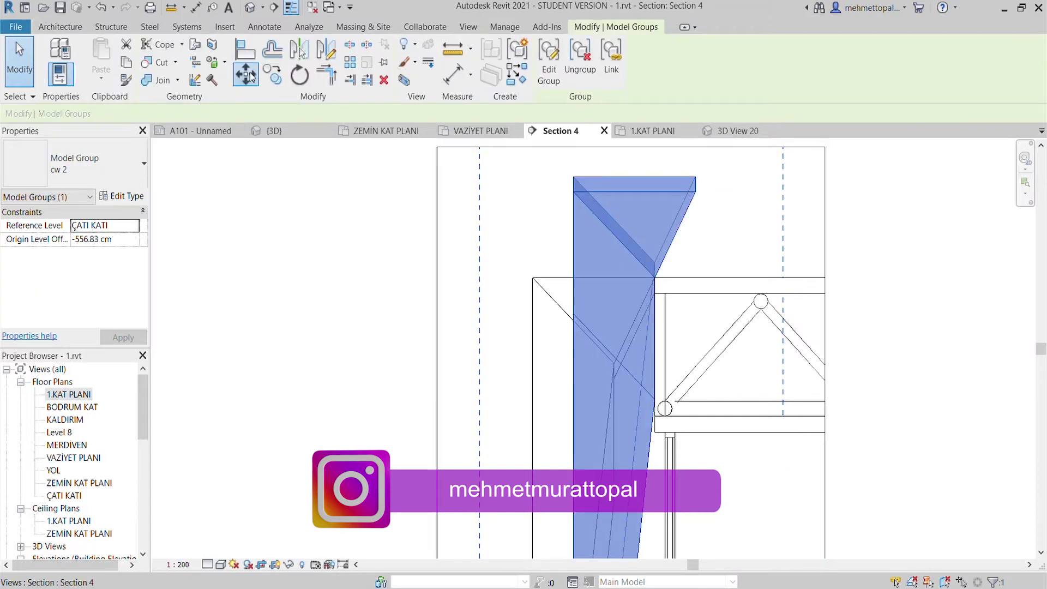
click(248, 75)
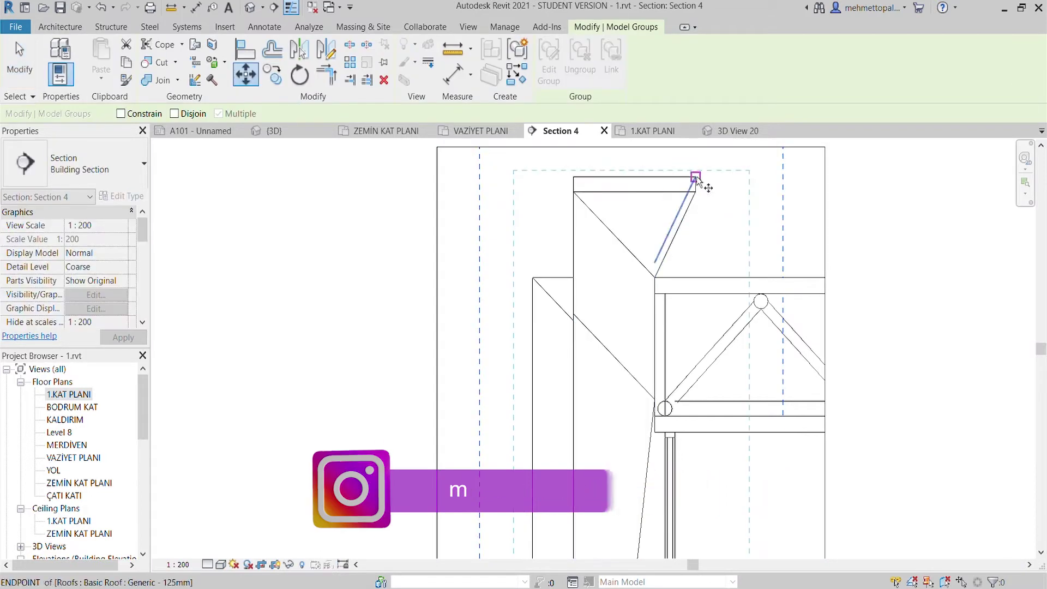
click(699, 280)
click(916, 272)
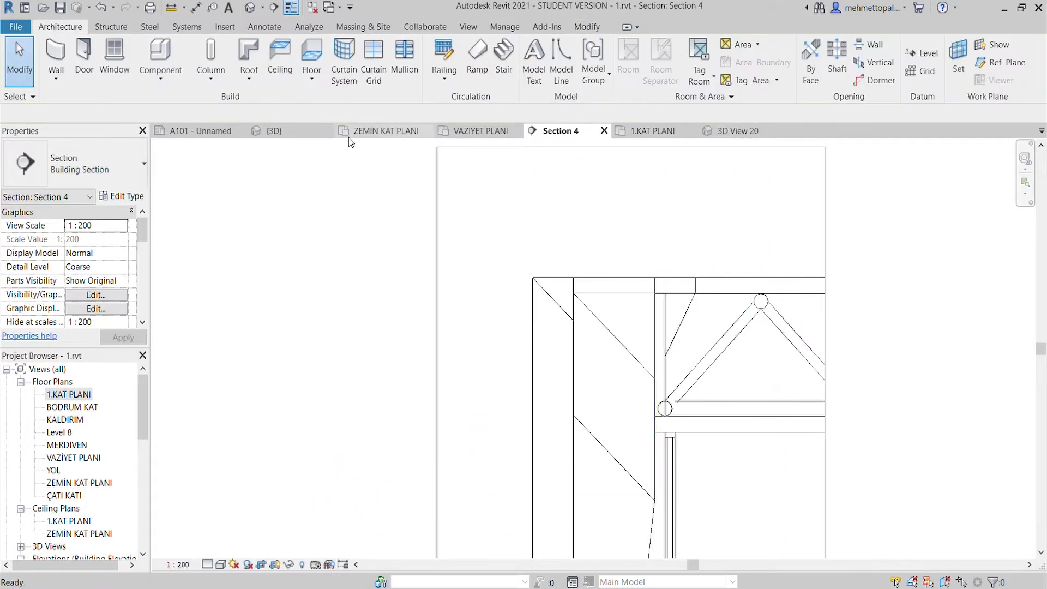
scroll(458, 301, down, 2)
scroll(460, 227, down, 1)
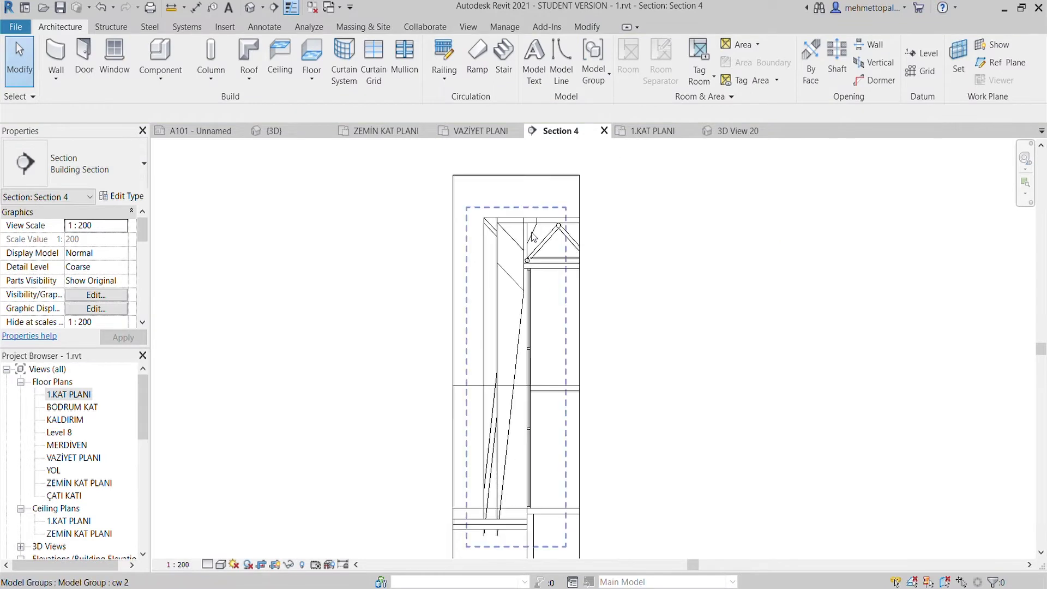
scroll(544, 218, up, 2)
- Check the lowered fin group against the roof in 3D, then return to Section 4
click(278, 134)
scroll(488, 289, up, 2)
scroll(597, 286, up, 2)
scroll(598, 287, up, 2)
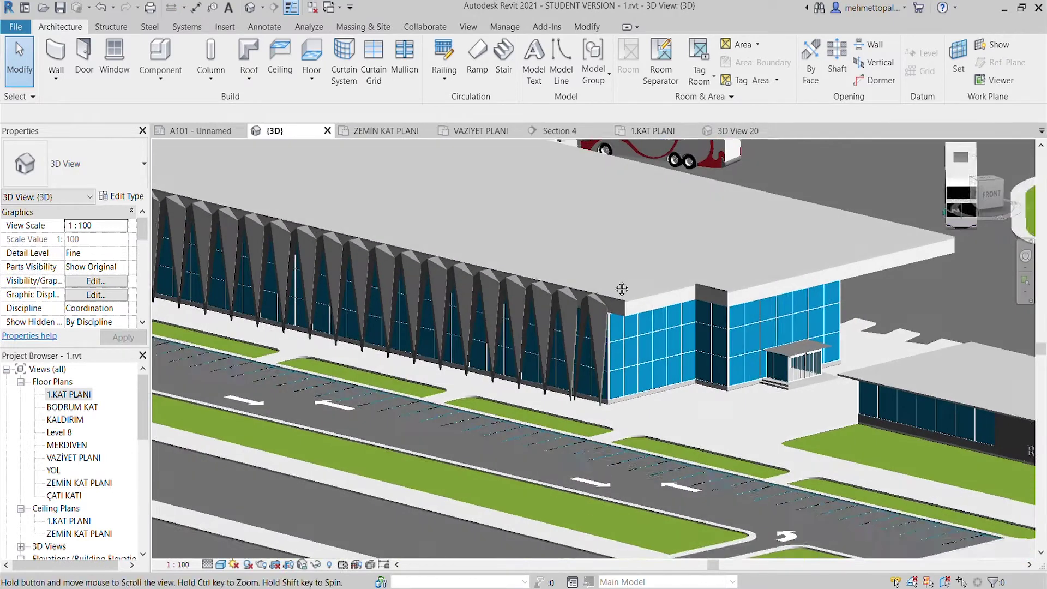
shift+middle_drag(597, 290, 536, 362)
scroll(536, 362, up, 3)
scroll(607, 183, down, 4)
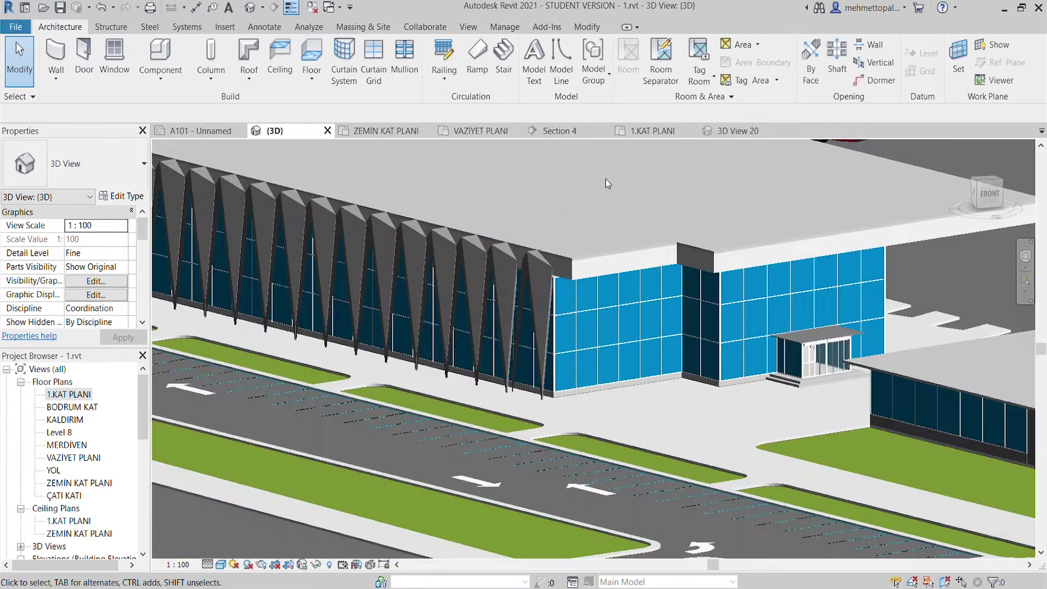
click(558, 133)
scroll(487, 362, down, 2)
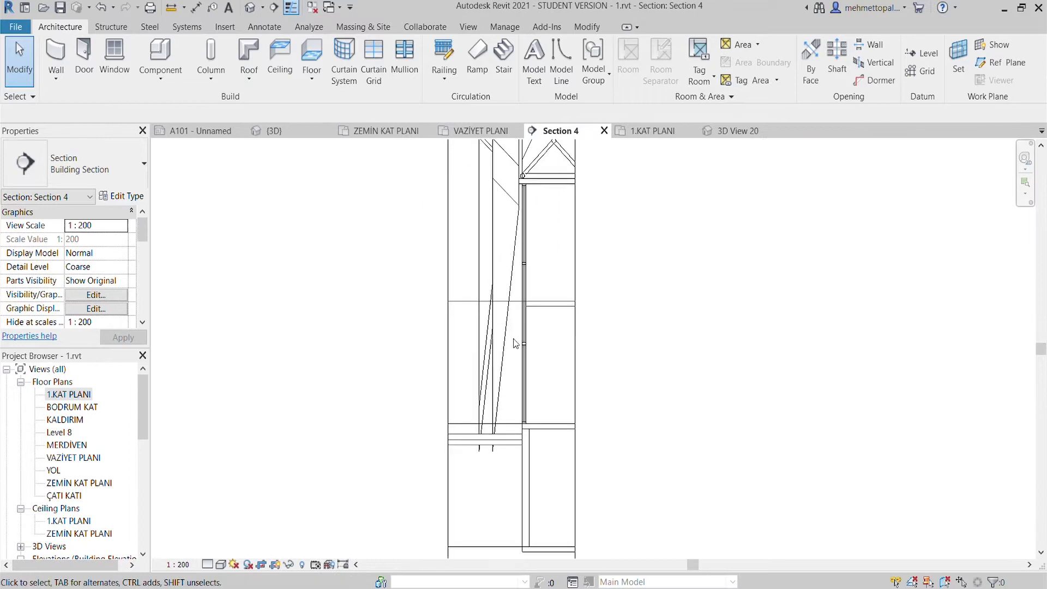
- Window-select all 24 fin groups in Section 4 and move them 30 cm sideways
scroll(501, 289, up, 3)
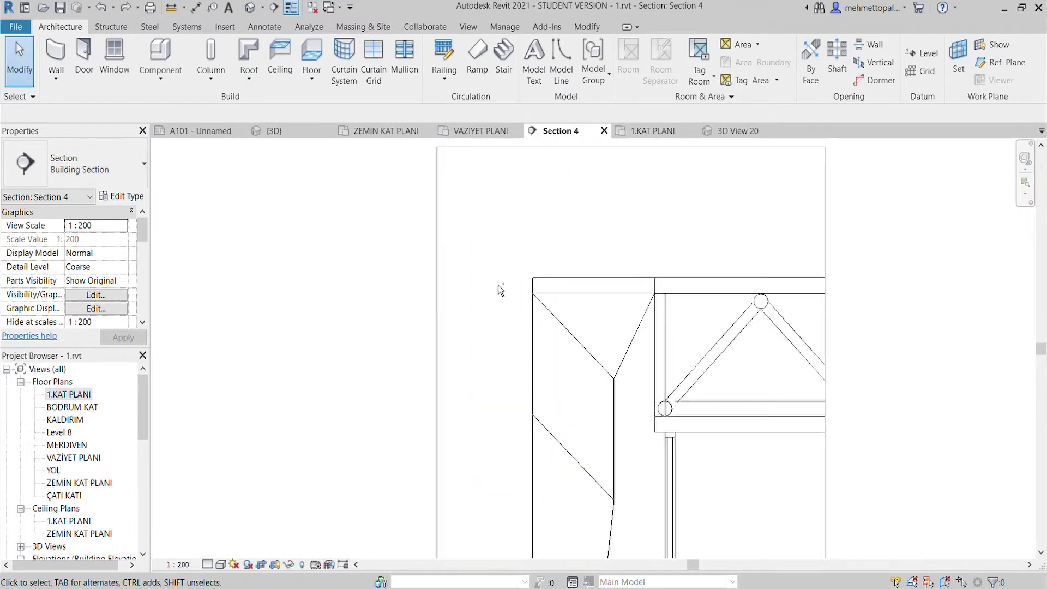
click(568, 282)
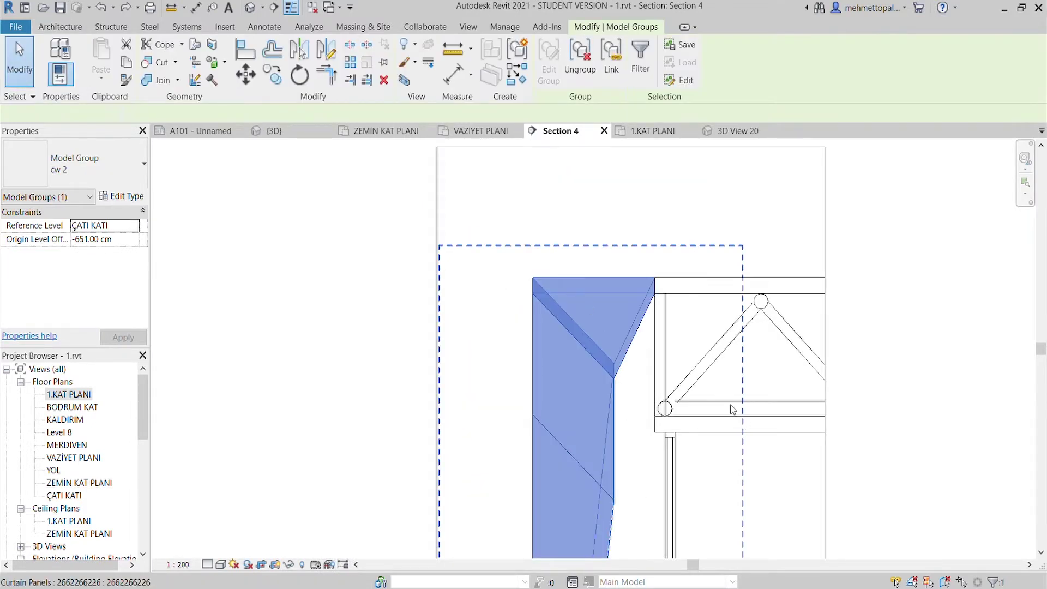
drag(732, 410, 416, 108)
click(246, 75)
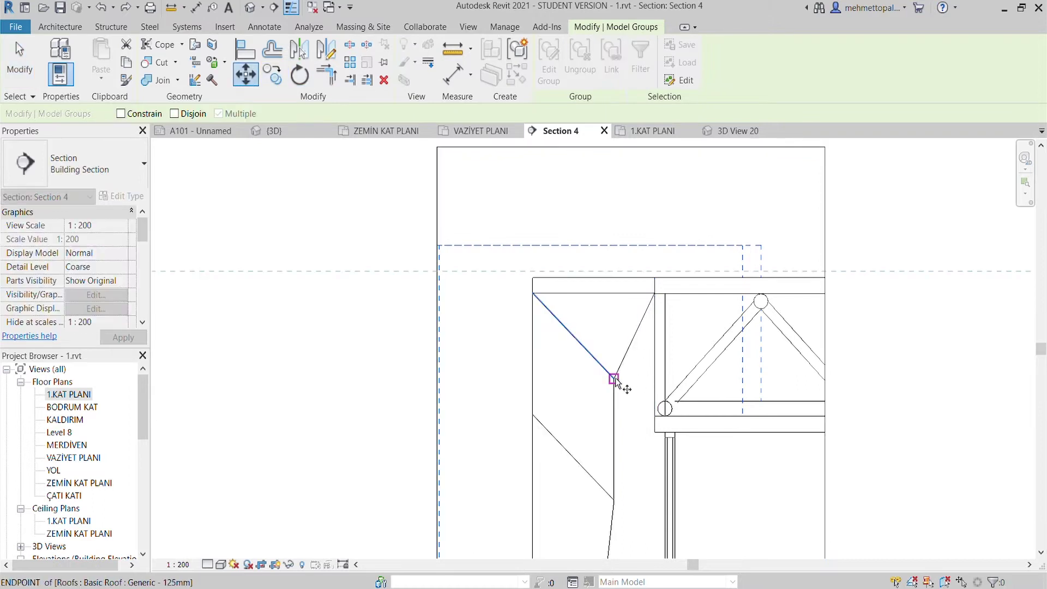
click(613, 377)
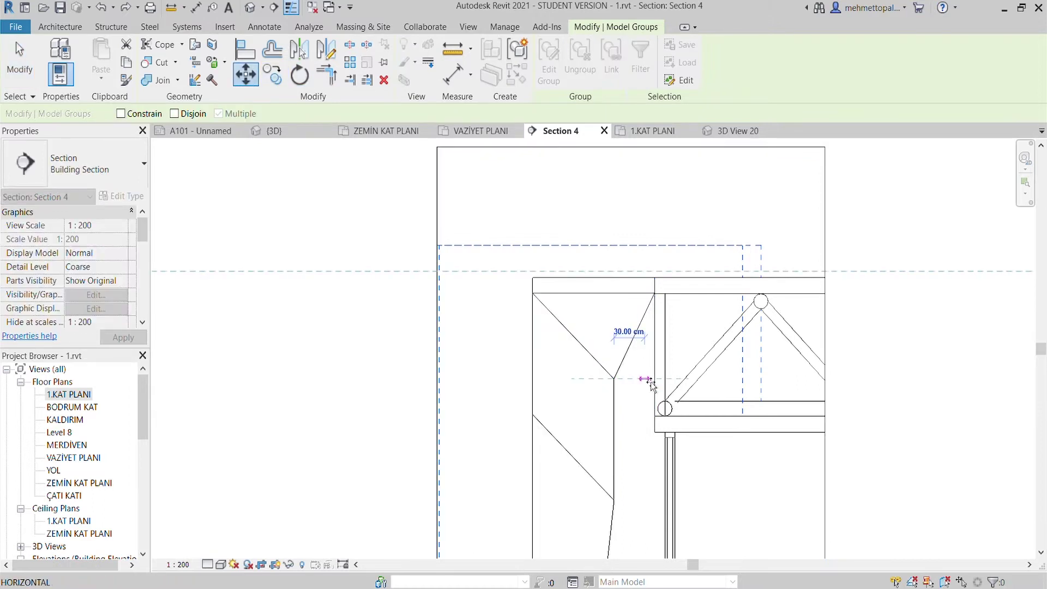
click(654, 378)
scroll(458, 289, down, 3)
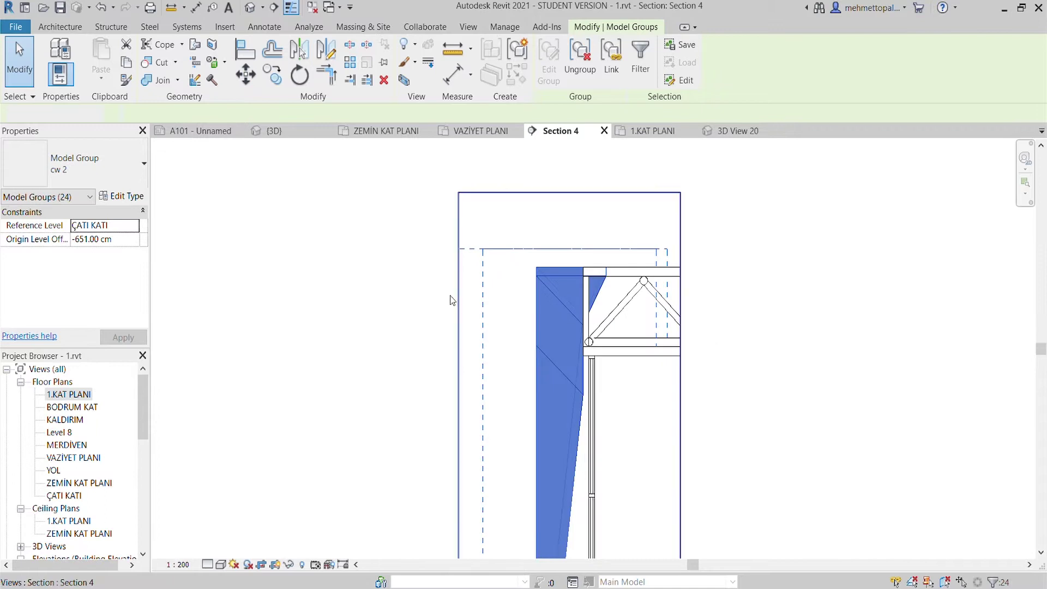
click(412, 325)
- Zoom the 3D view in close on the fins' tops at the roof edge
click(296, 129)
shift+middle_drag(577, 365, 523, 349)
scroll(506, 345, up, 5)
scroll(506, 344, up, 2)
scroll(464, 365, up, 3)
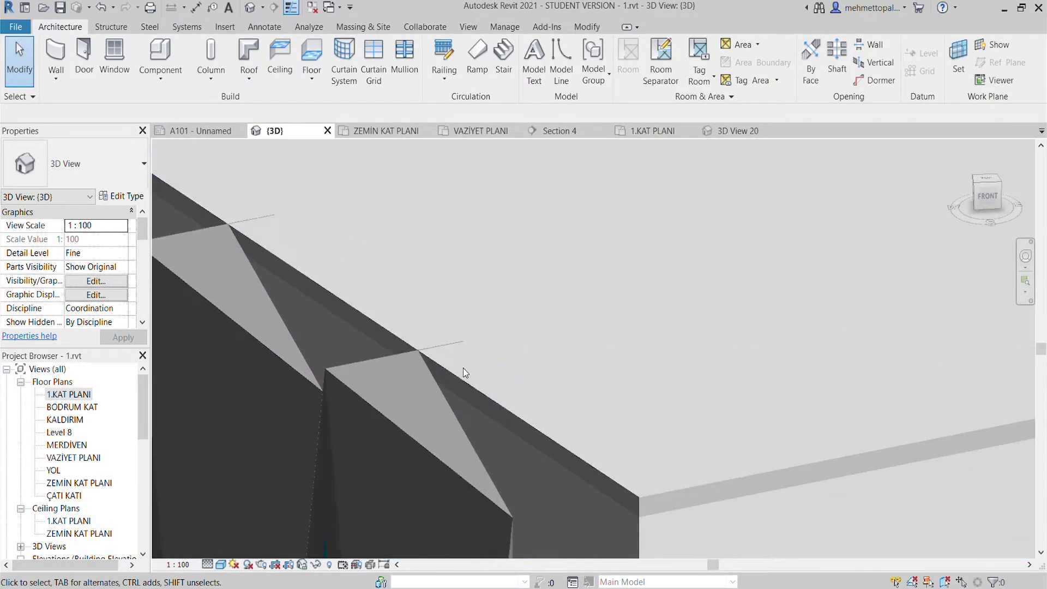
- Orbit the 3D model from the long glazed side to the bus entrance, then reselect cw 2 in Section 4
click(462, 373)
scroll(347, 368, down, 2)
key(Escape)
scroll(335, 399, down, 3)
mouse_move(511, 329)
shift+middle_down()
mouse_move(732, 335)
mouse_move(763, 347)
mouse_move(998, 339)
shift+middle_up()
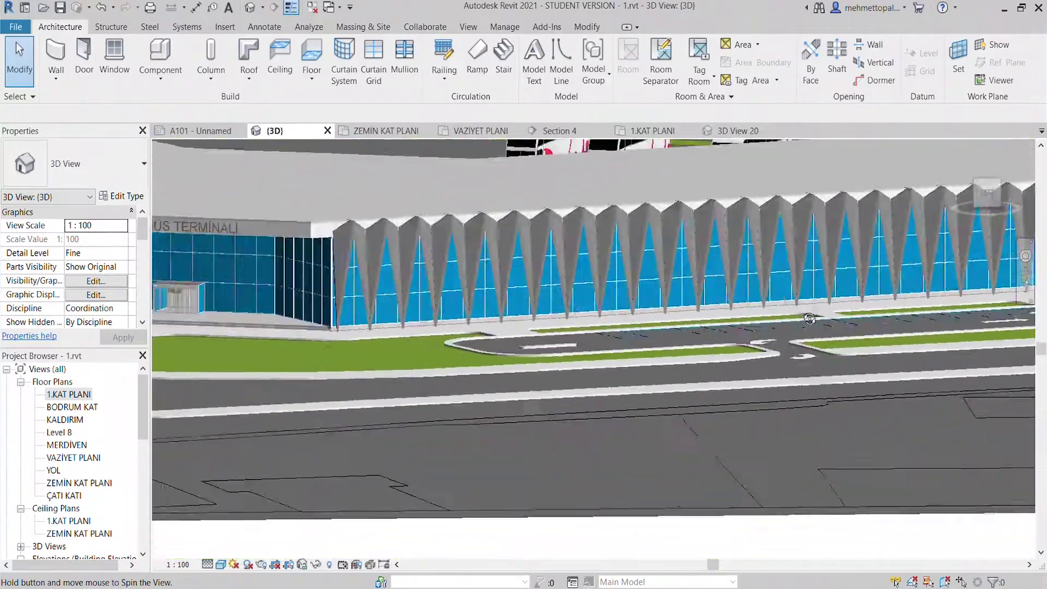
mouse_move(999, 340)
shift+middle_down()
mouse_move(322, 245)
mouse_move(628, 343)
mouse_move(632, 150)
shift+middle_up()
scroll(322, 246, up, 3)
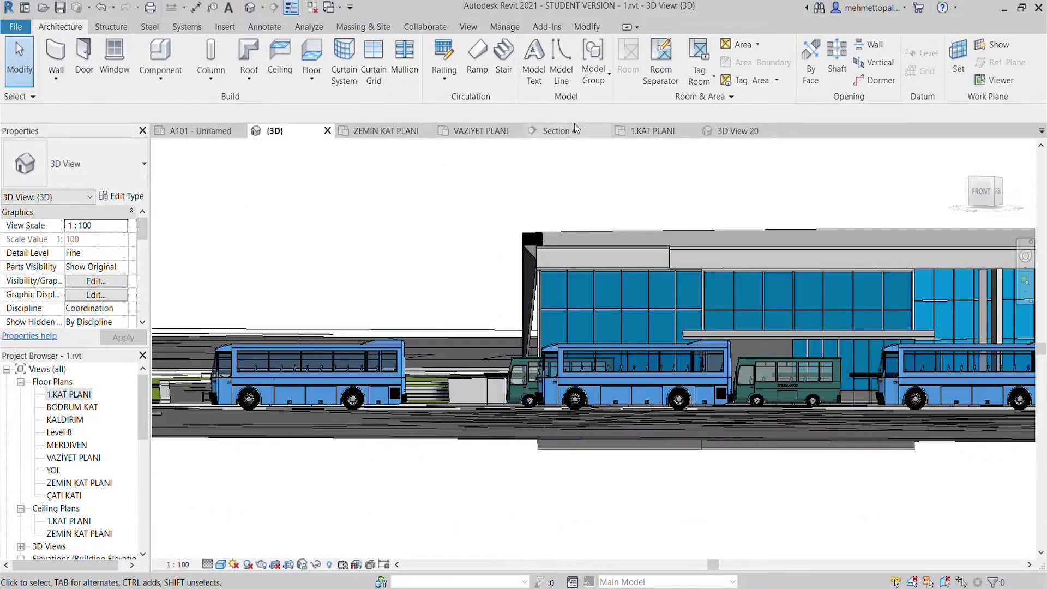
click(560, 132)
click(471, 410)
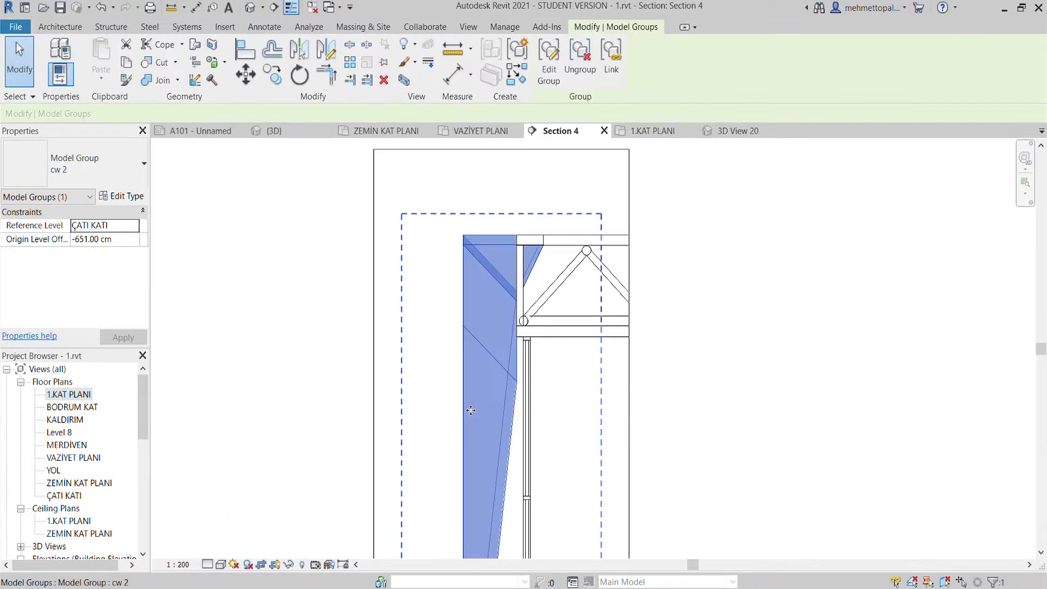
- Measure the gap at the fin group's base in Section 4
scroll(513, 301, up, 2)
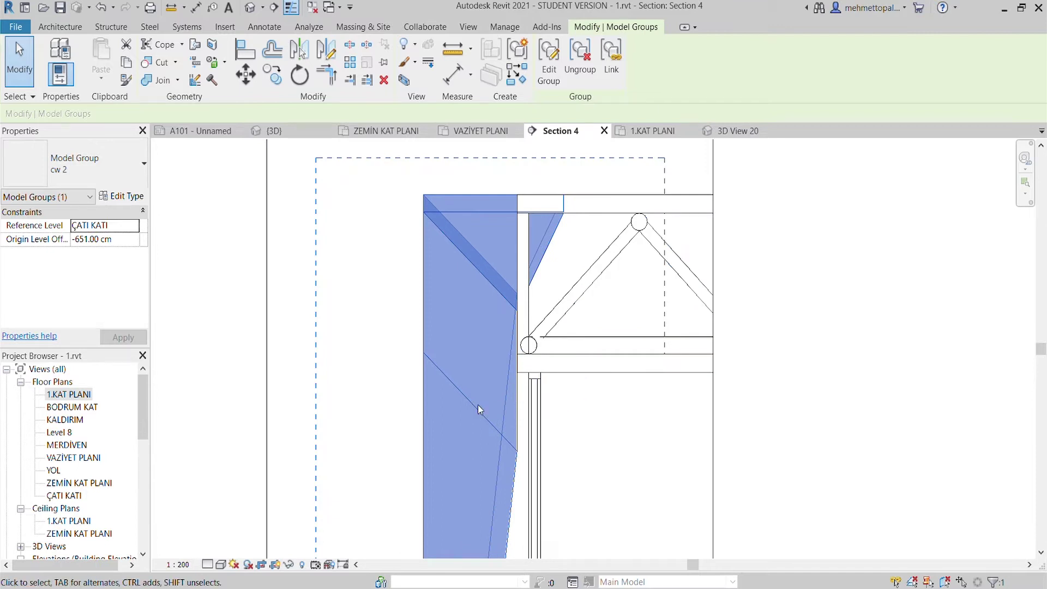
scroll(448, 405, down, 2)
scroll(447, 405, down, 2)
scroll(491, 423, up, 1)
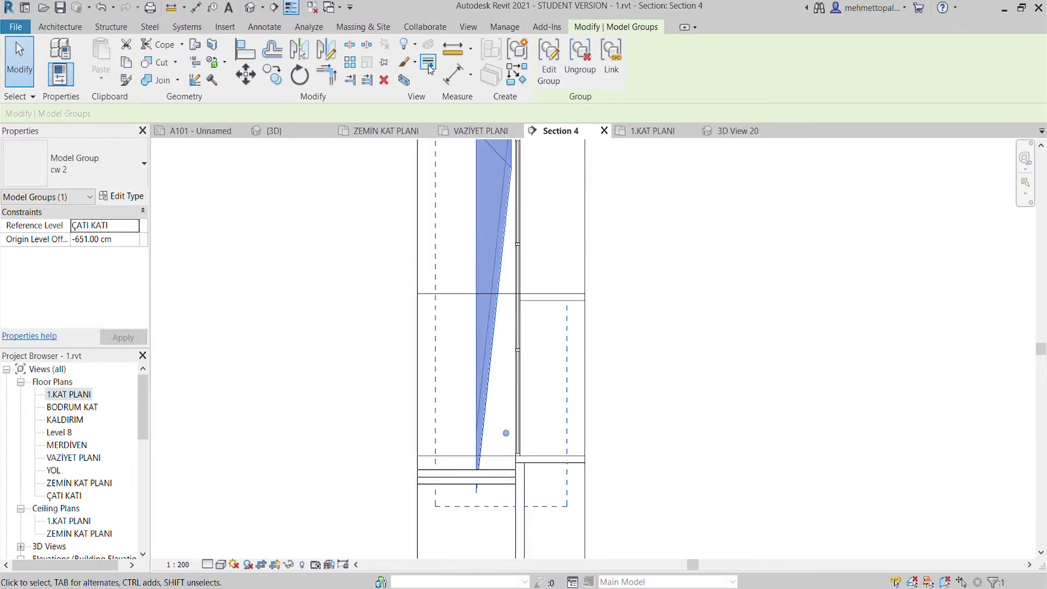
click(452, 49)
scroll(477, 458, up, 3)
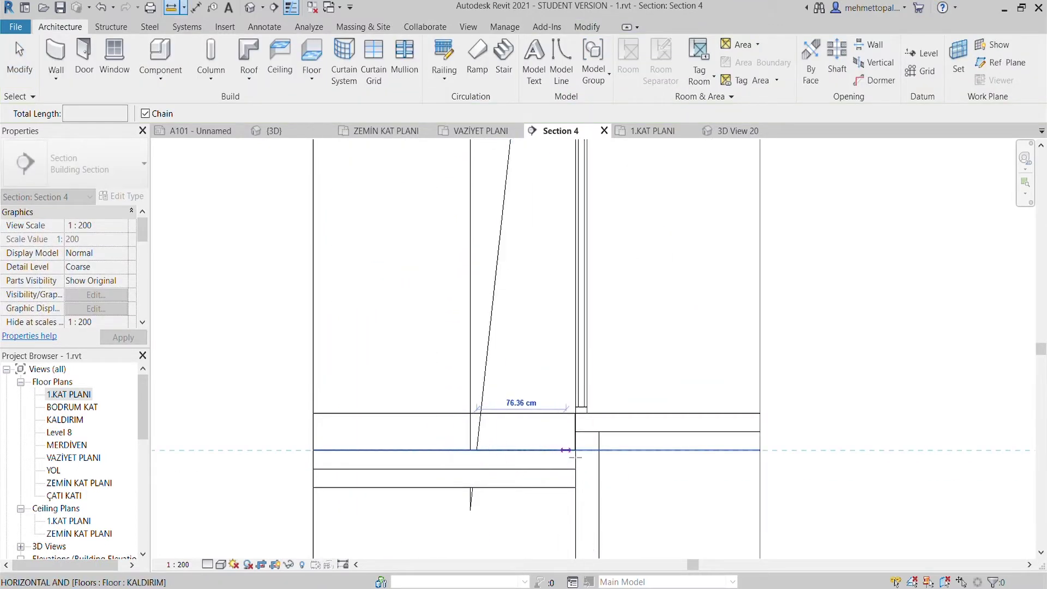
key(Escape)
key(Escape)
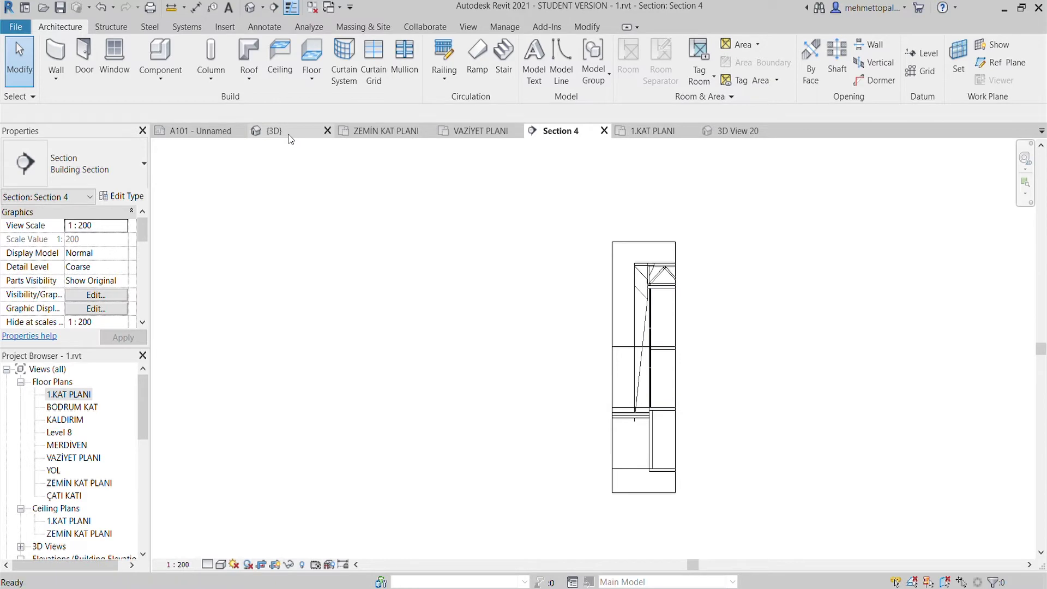
- Orbit around the finned terminal in the perspective 3D View 20
click(275, 131)
click(737, 134)
mouse_move(662, 346)
shift+middle_down()
mouse_move(946, 408)
mouse_move(759, 407)
mouse_move(448, 363)
mouse_move(220, 358)
mouse_move(572, 361)
mouse_move(900, 421)
mouse_move(878, 390)
mouse_move(738, 392)
mouse_move(847, 390)
mouse_move(986, 346)
mouse_move(766, 380)
mouse_move(709, 376)
shift+middle_up()
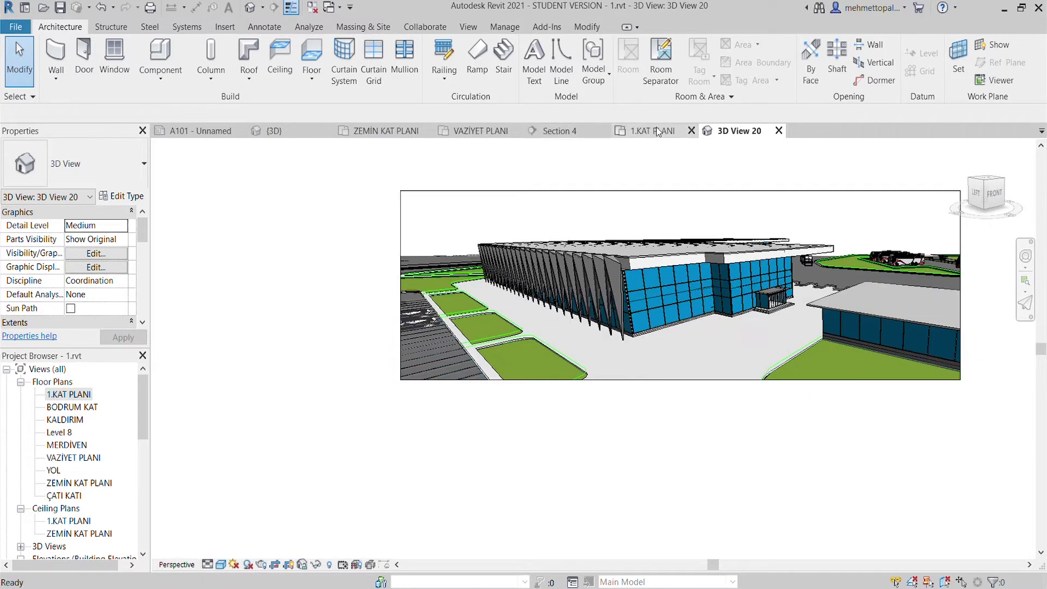
- Look down on the {3D} model from the ViewCube TOP, zoom to the facade edge, and select fin group cw 2
click(656, 127)
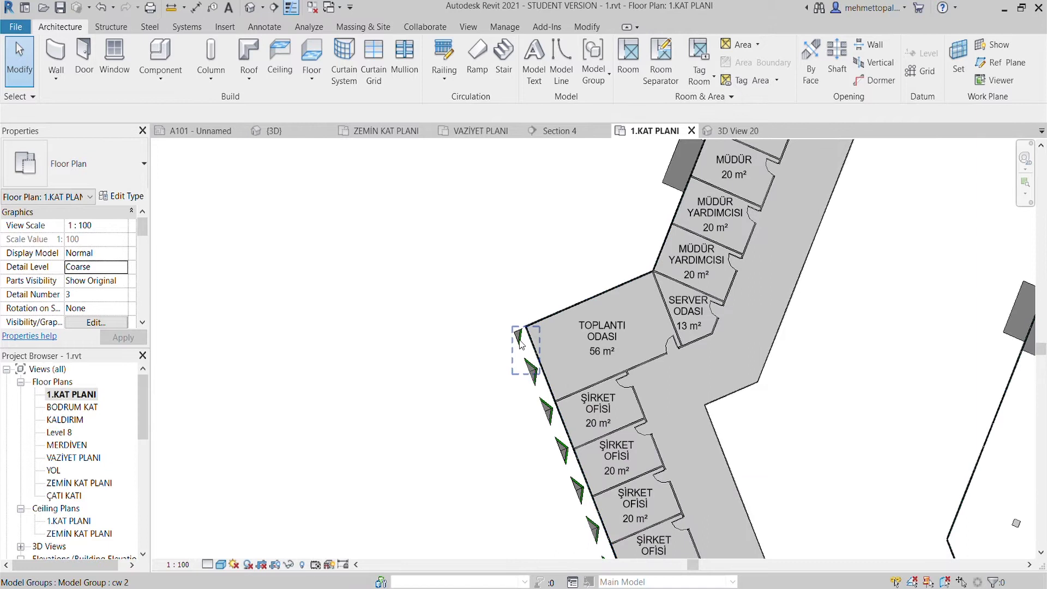
scroll(520, 344, up, 3)
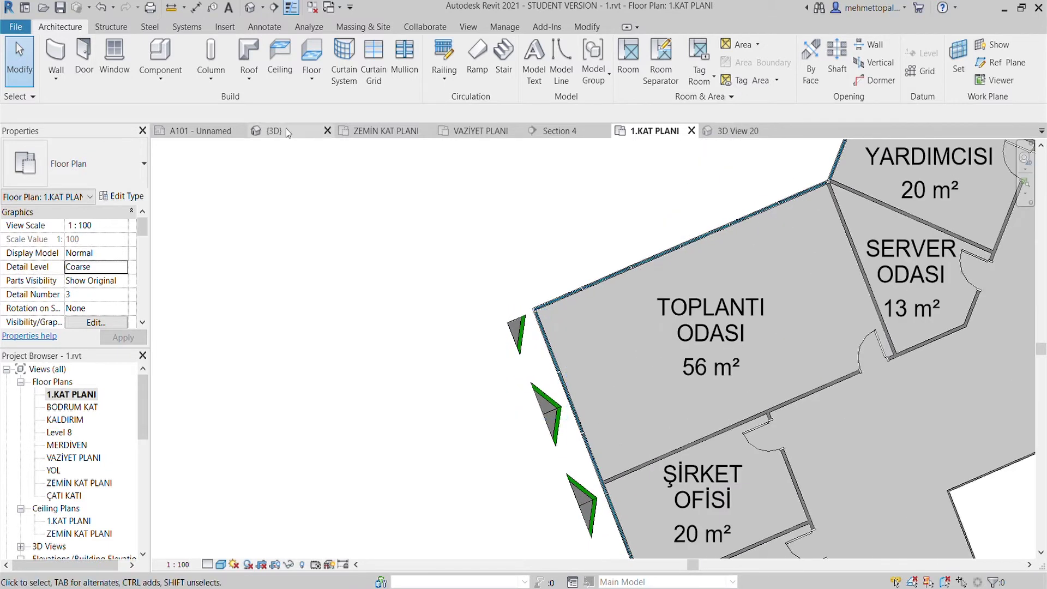
click(274, 131)
click(984, 192)
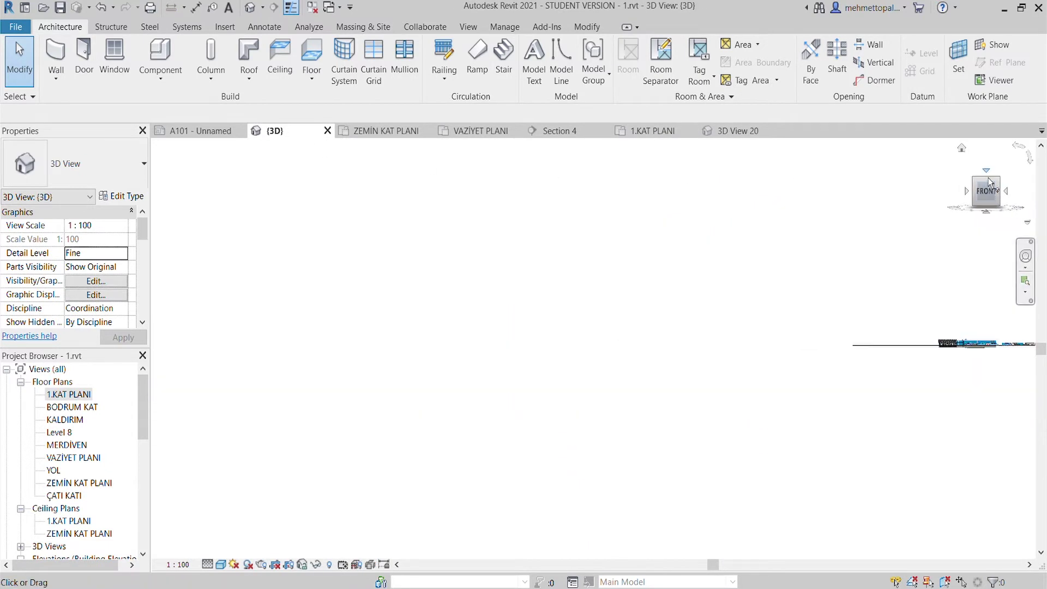
click(988, 172)
scroll(584, 352, up, 1)
scroll(584, 351, up, 3)
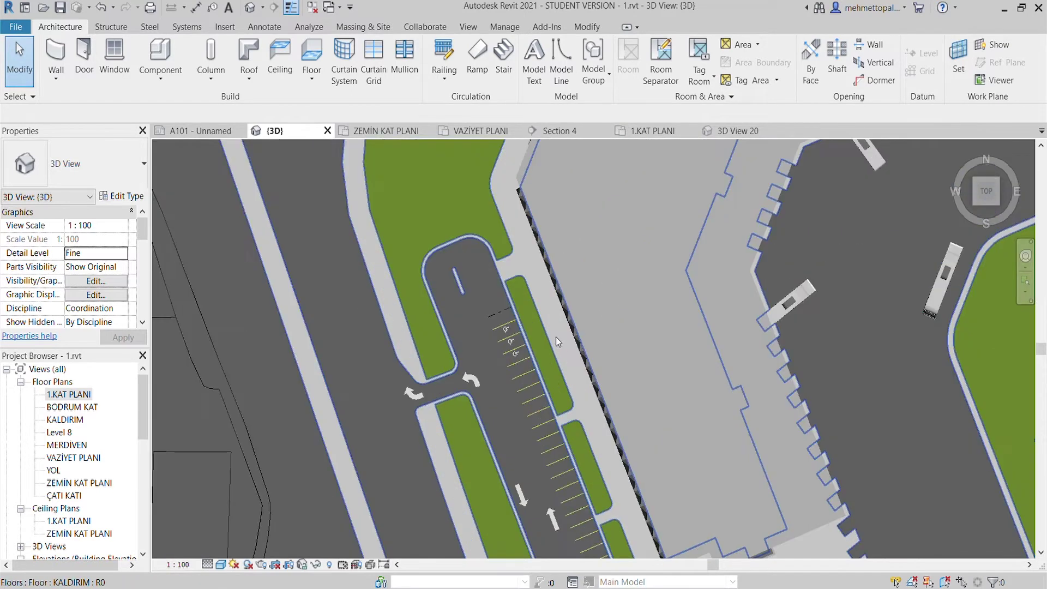
scroll(557, 345, up, 4)
scroll(532, 262, up, 2)
click(535, 276)
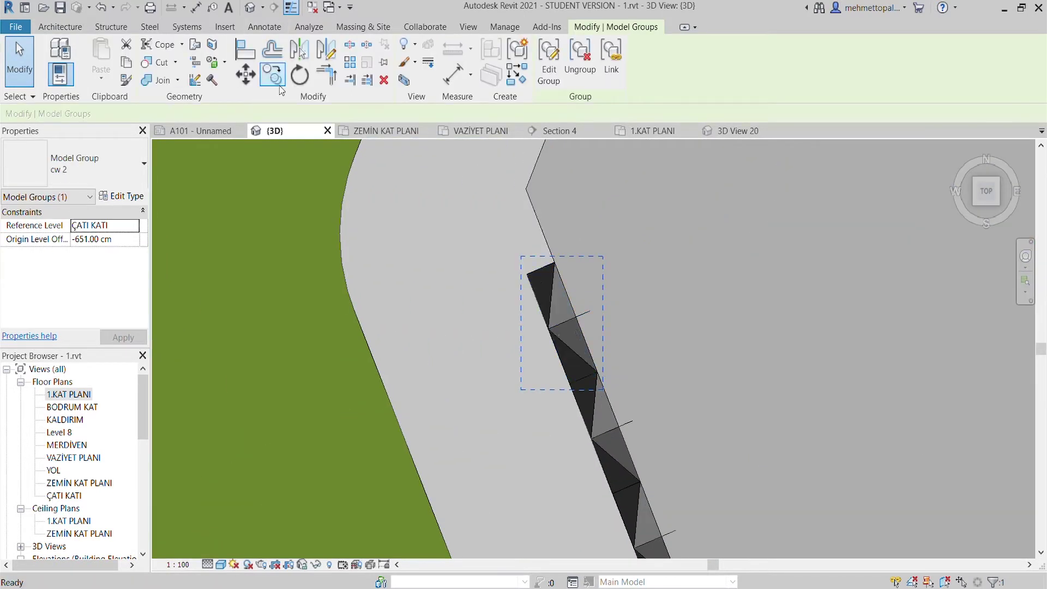
- Copy the fin group toward the building's rounded corner
click(273, 77)
scroll(626, 374, up, 2)
scroll(607, 398, up, 2)
click(607, 398)
scroll(535, 215, down, 2)
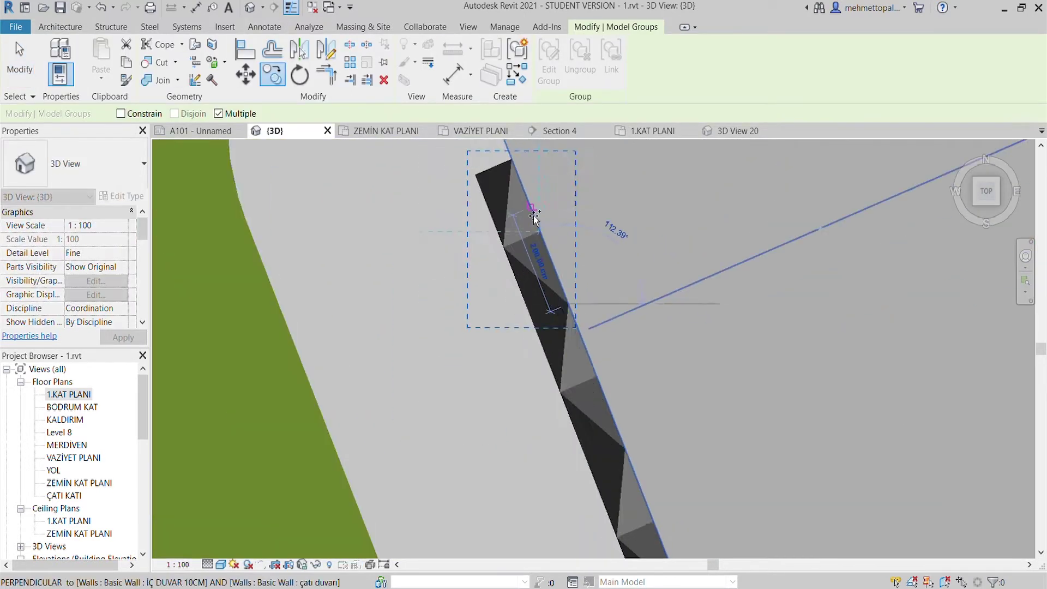
scroll(534, 217, down, 3)
scroll(580, 474, down, 2)
scroll(650, 338, up, 4)
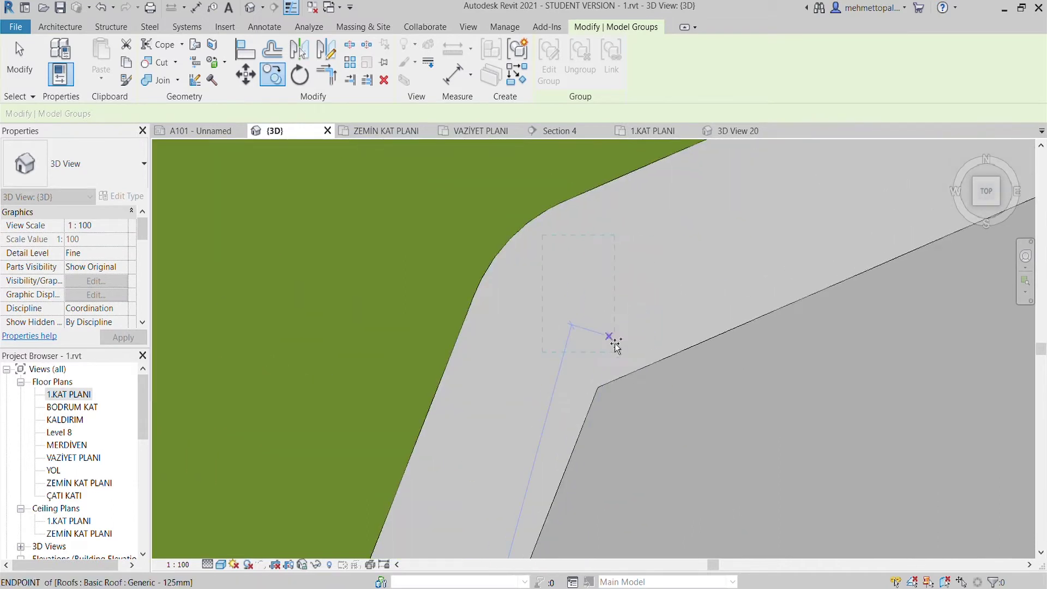
scroll(642, 360, down, 2)
mouse_move(636, 350)
middle_down()
mouse_move(644, 192)
mouse_move(654, 169)
mouse_move(605, 367)
middle_up()
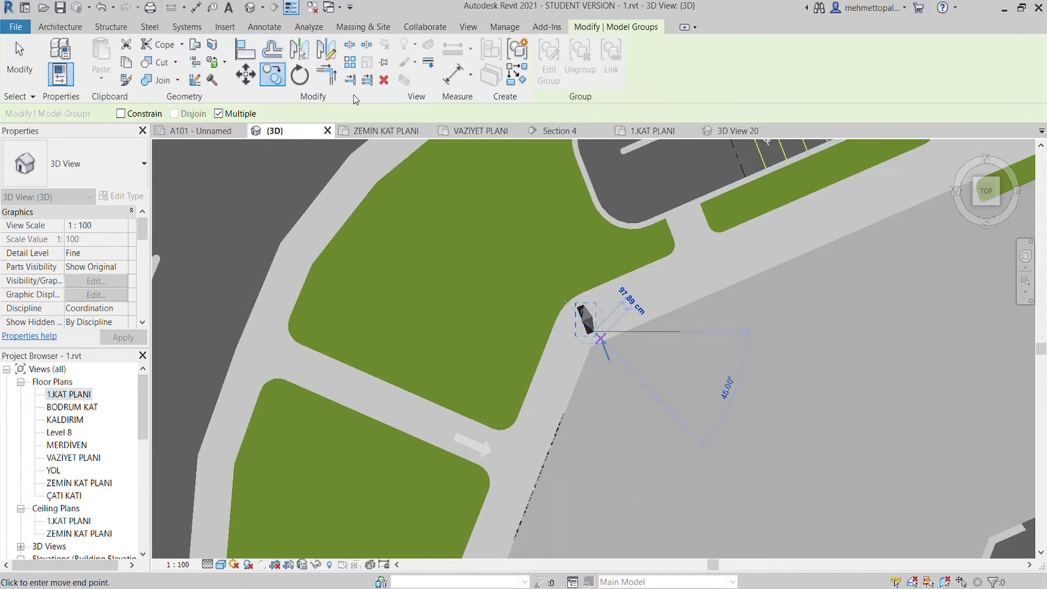
scroll(604, 277, up, 3)
- Rotate the copied fin group 90°
text(90)
key(Return)
scroll(602, 366, down, 1)
scroll(602, 367, up, 2)
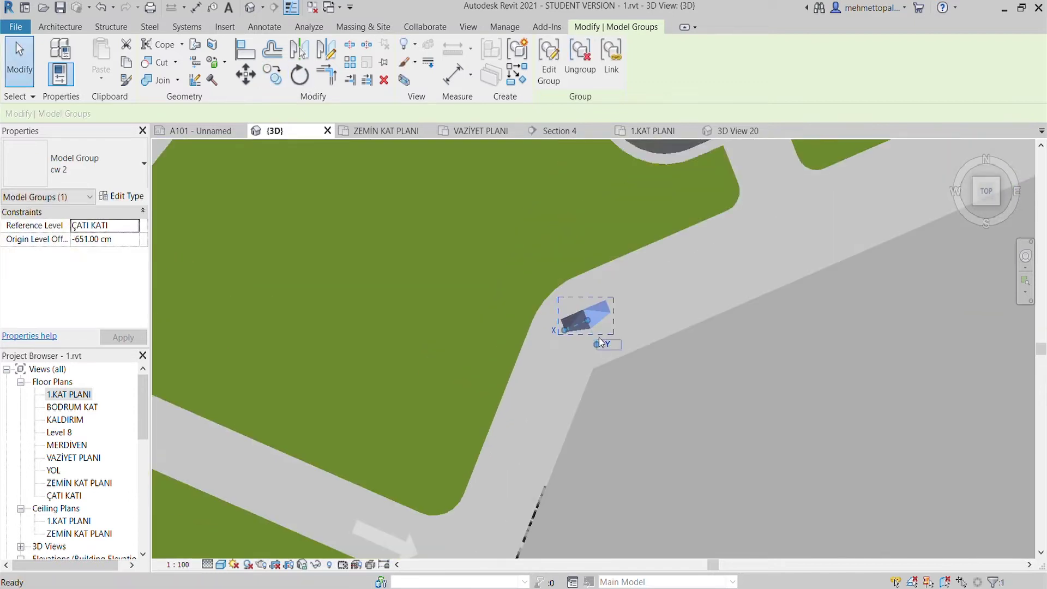
scroll(599, 338, up, 3)
key(Escape)
- Move the rotated fin group onto the corner wall endpoint and review it in a tilted 3D view
click(598, 311)
click(246, 76)
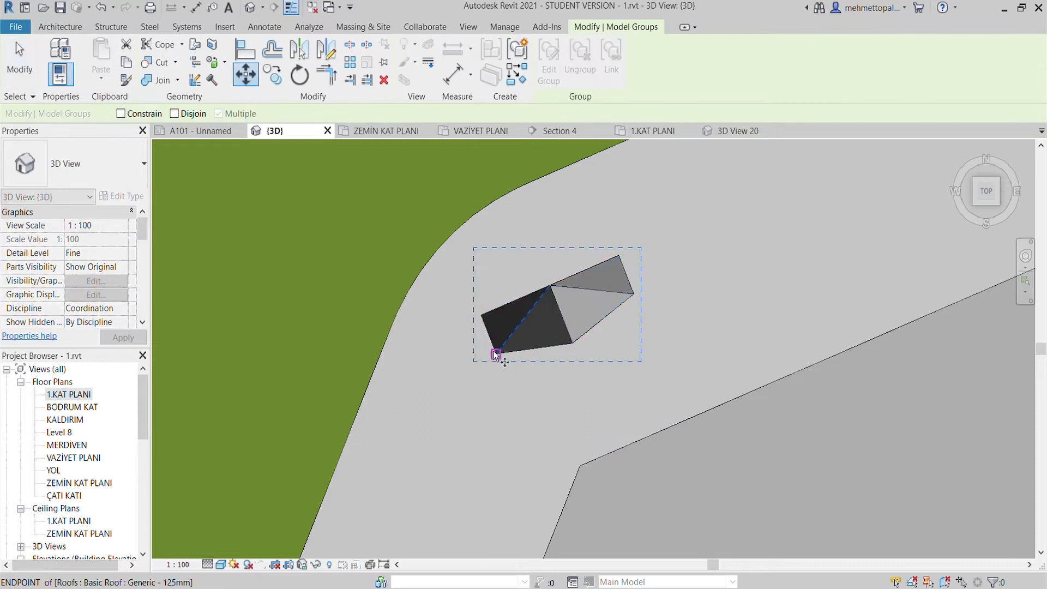
click(581, 470)
key(Escape)
scroll(630, 358, down, 2)
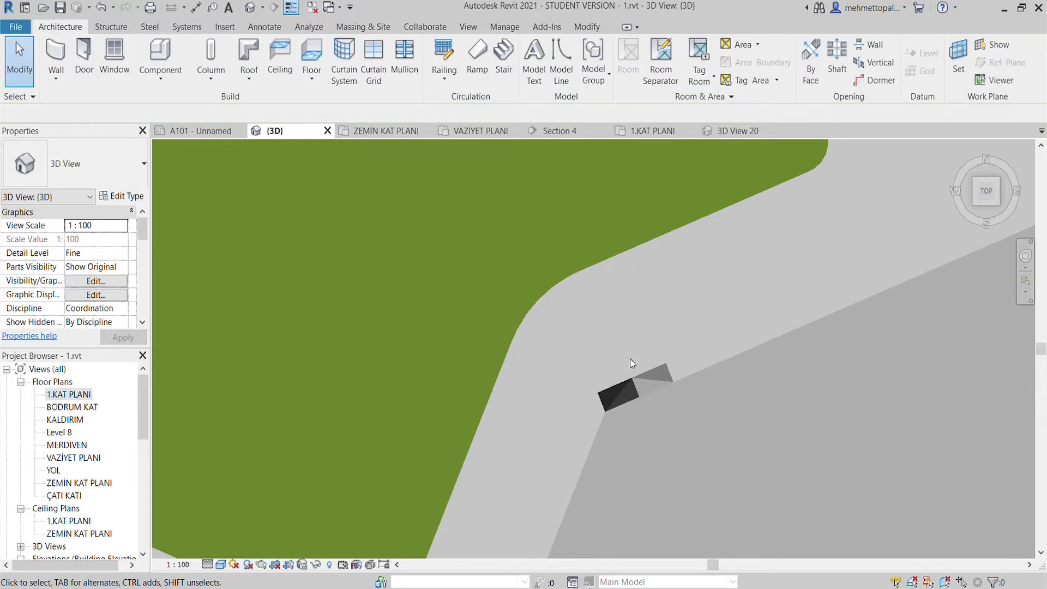
scroll(630, 359, down, 2)
scroll(982, 191, down, 2)
drag(986, 191, 924, 191)
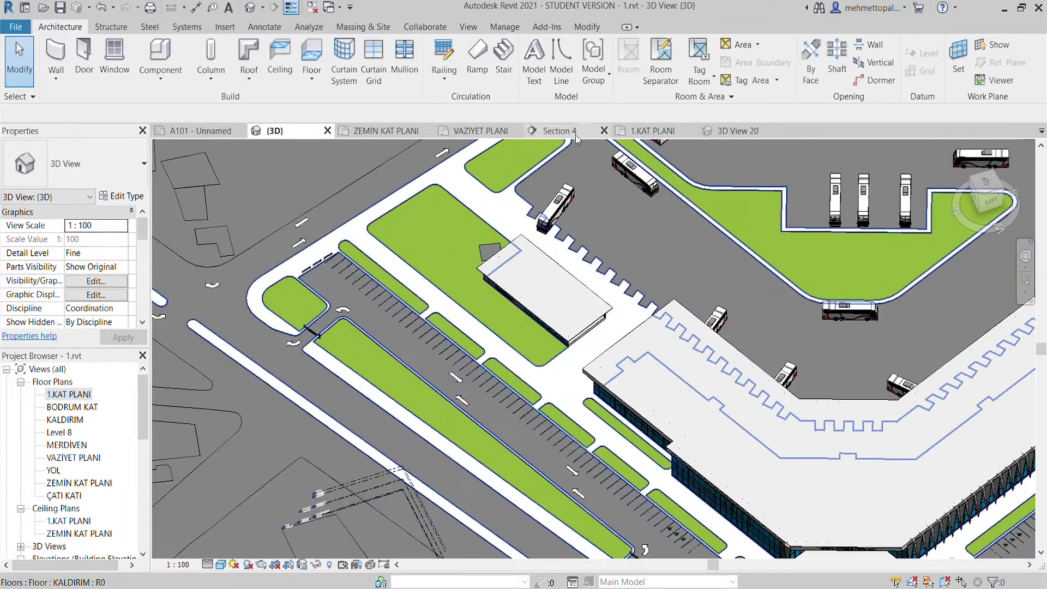
click(653, 131)
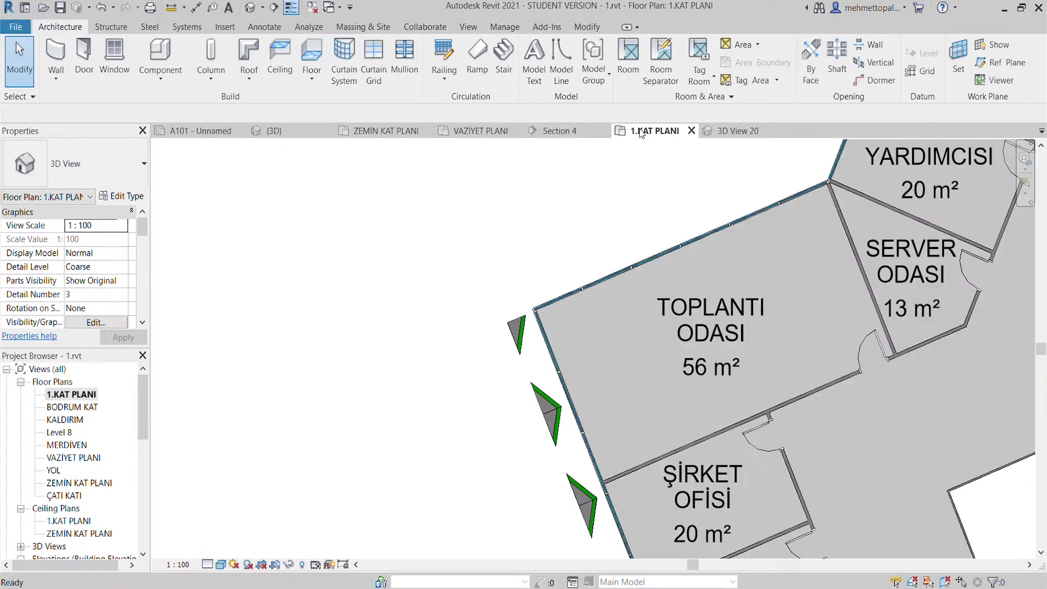
- Move the fin group (MV) against the upper wing's facade in 1.KAT PLANI
mouse_move(580, 294)
middle_down()
mouse_move(514, 485)
mouse_move(436, 554)
middle_up()
scroll(491, 344, up, 5)
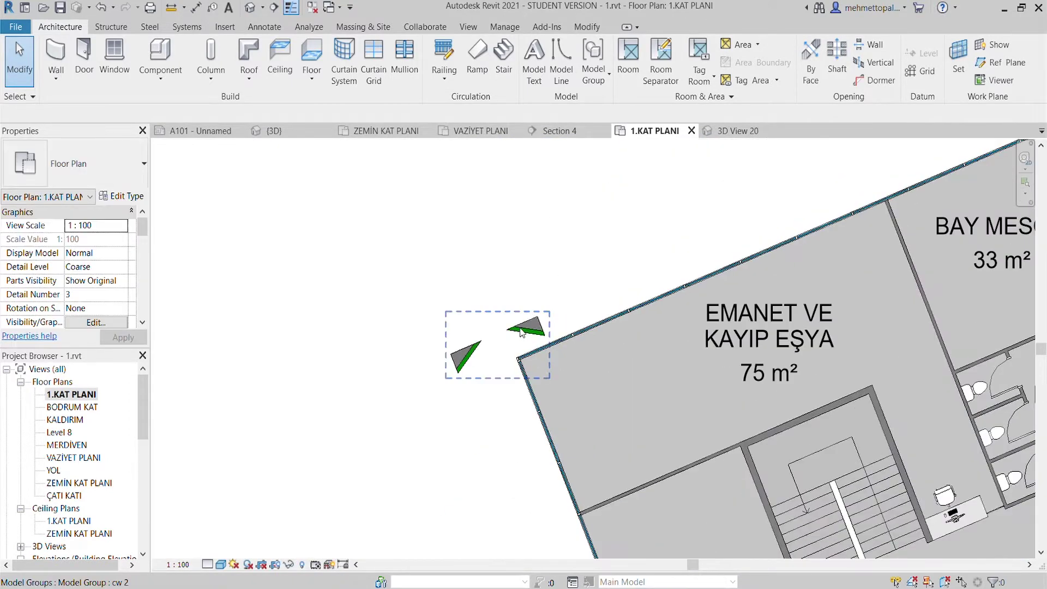
click(522, 330)
key(m)
key(v)
scroll(514, 400, up, 4)
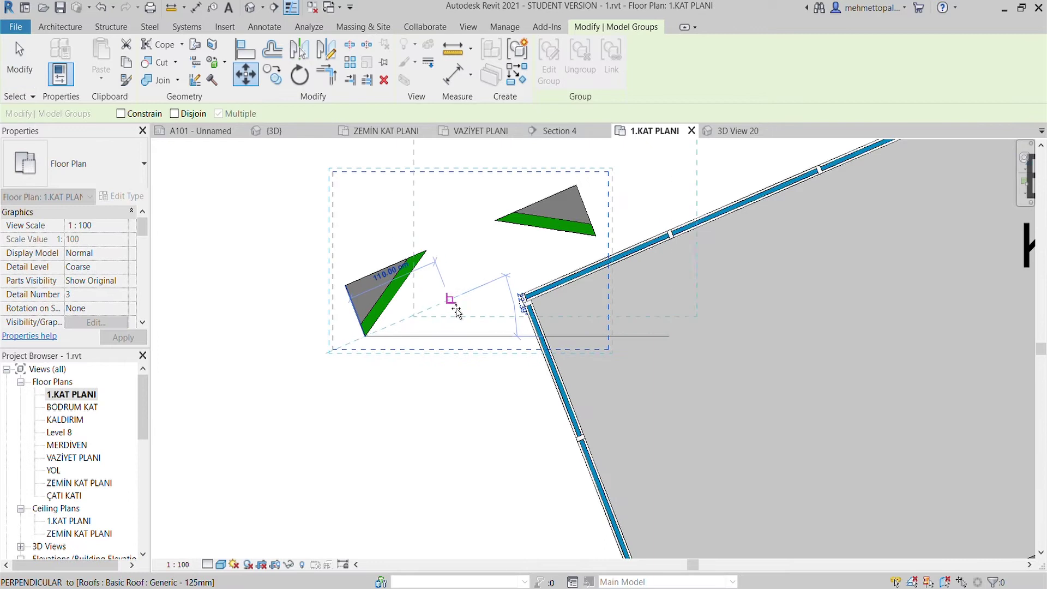
click(520, 283)
key(Escape)
- Copy the corner fin group once further along the upper wing's facade
scroll(368, 452, down, 3)
scroll(369, 456, down, 3)
mouse_move(369, 457)
middle_down()
mouse_move(453, 326)
mouse_move(480, 254)
middle_up()
scroll(480, 254, up, 3)
scroll(480, 254, down, 3)
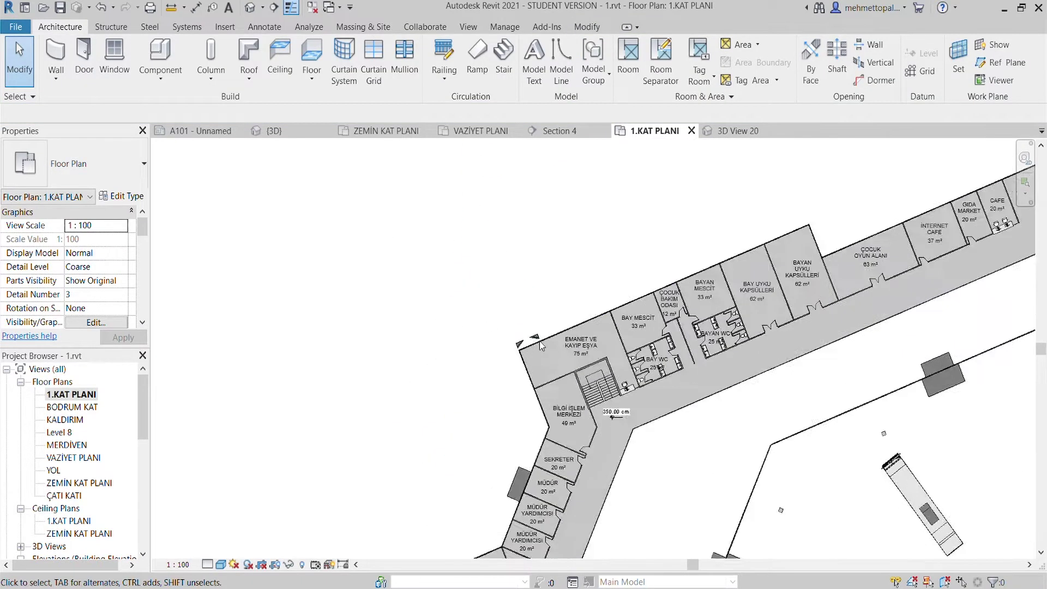
scroll(518, 327, up, 3)
click(525, 326)
click(271, 74)
scroll(446, 354, up, 3)
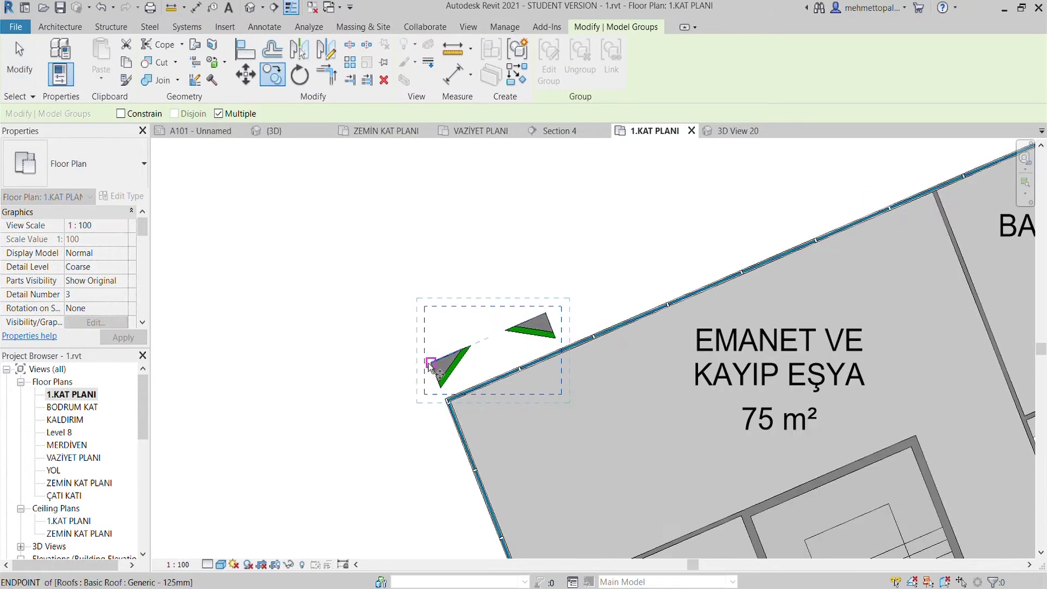
click(662, 269)
scroll(654, 278, down, 2)
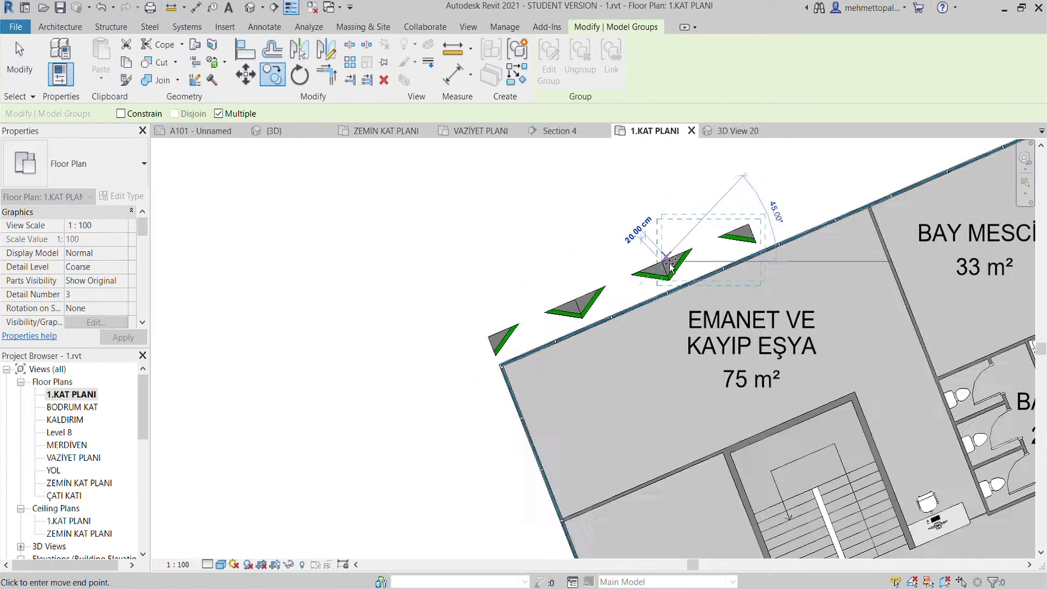
click(626, 305)
key(Escape)
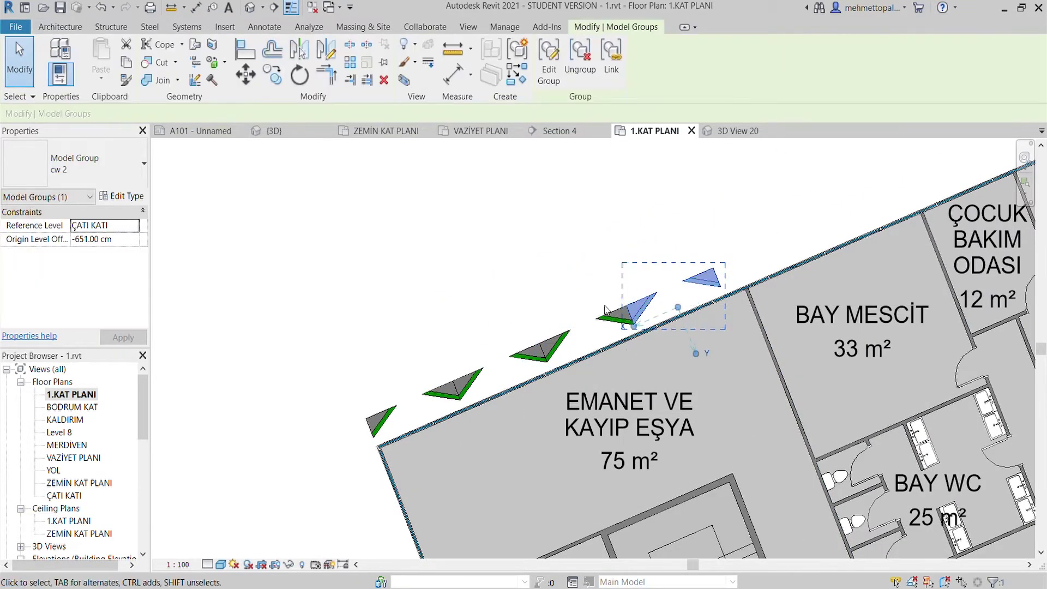
- Copy fin groups every 600 cm up the wing and delete the extra topmost copy
click(273, 70)
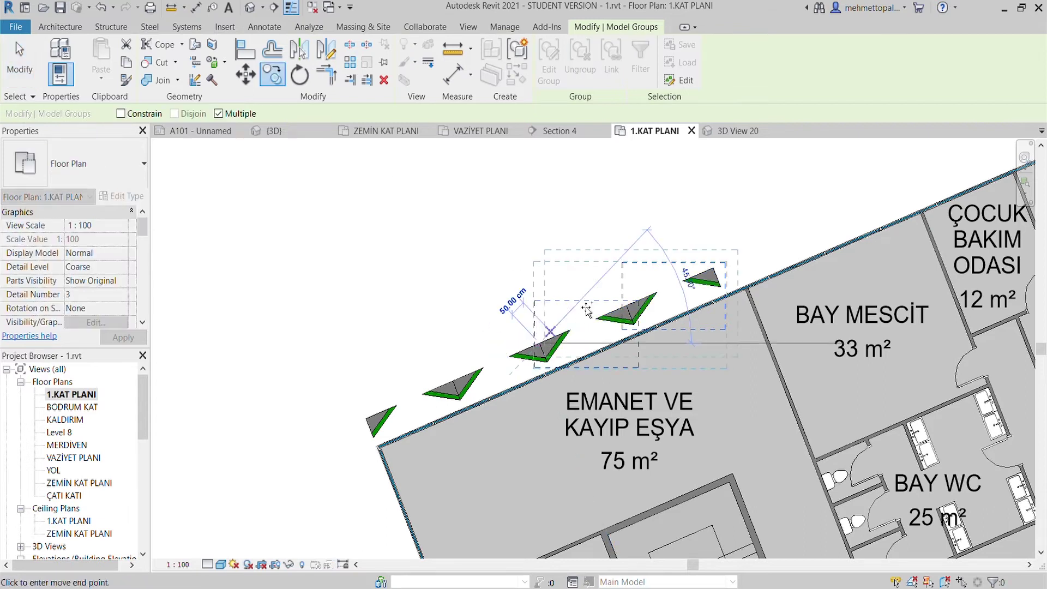
click(720, 272)
middle_drag(720, 273, 378, 425)
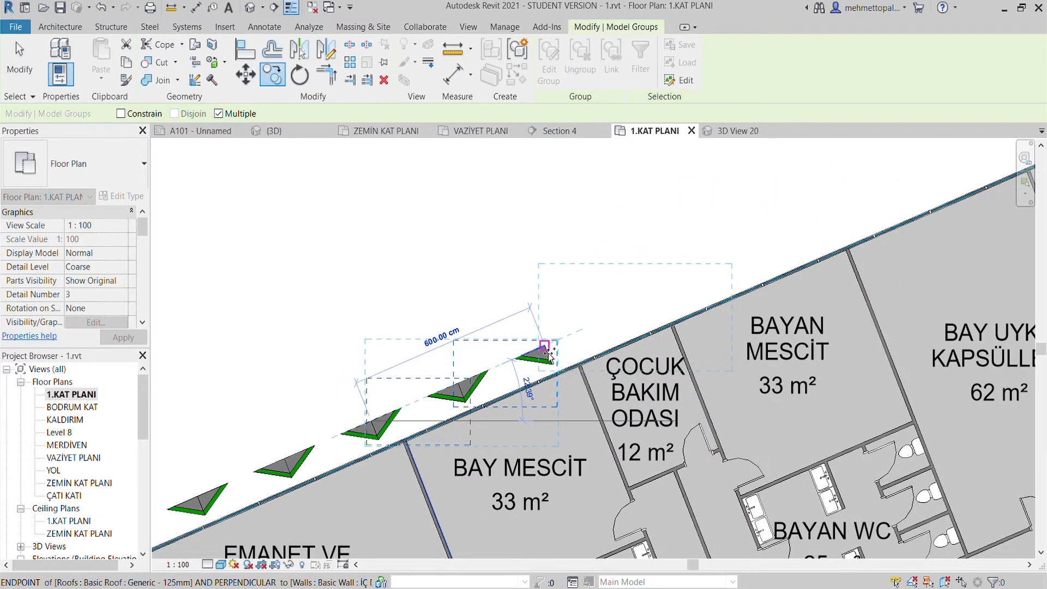
click(727, 275)
scroll(727, 275, down, 3)
scroll(527, 341, up, 3)
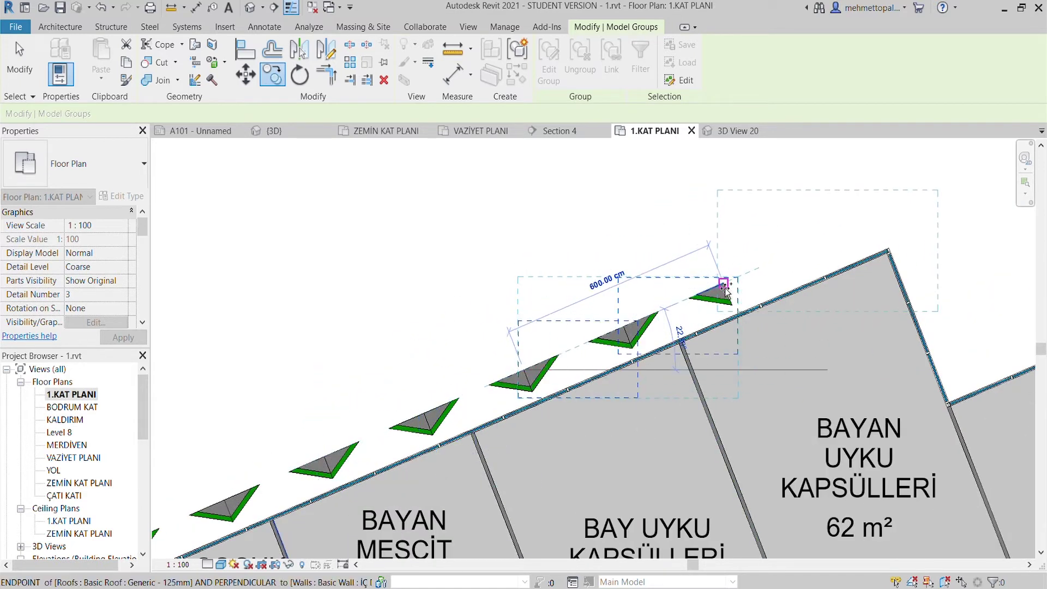
scroll(731, 289, down, 3)
scroll(572, 349, up, 3)
key(Escape)
key(Delete)
scroll(740, 326, down, 3)
click(294, 134)
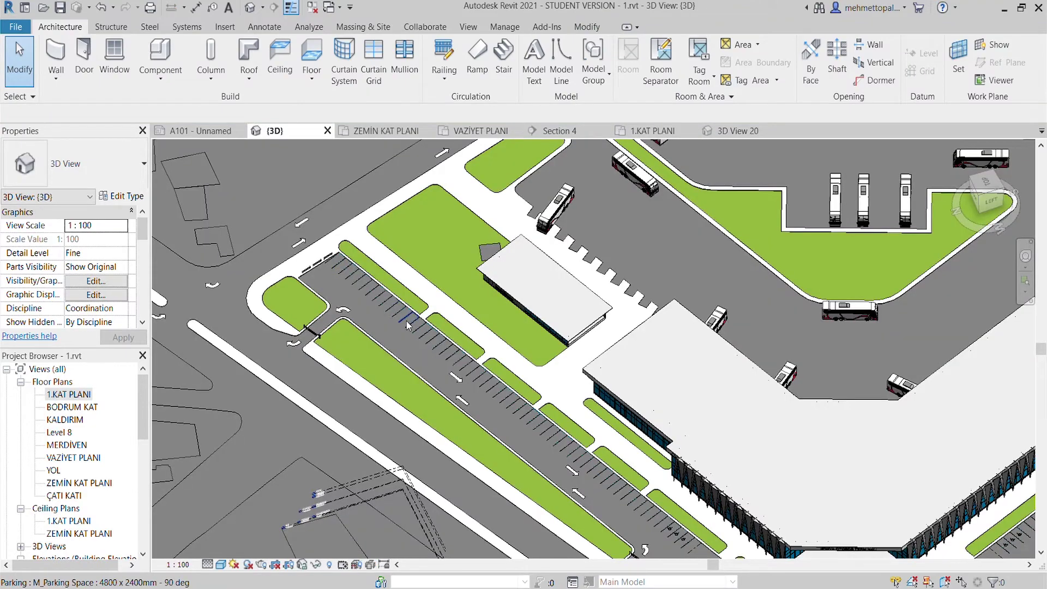
- Orbit the 3D view over the triangular fins on the glazed facade, then go back to 1.KAT PLANI
scroll(753, 404, down, 5)
scroll(753, 405, up, 2)
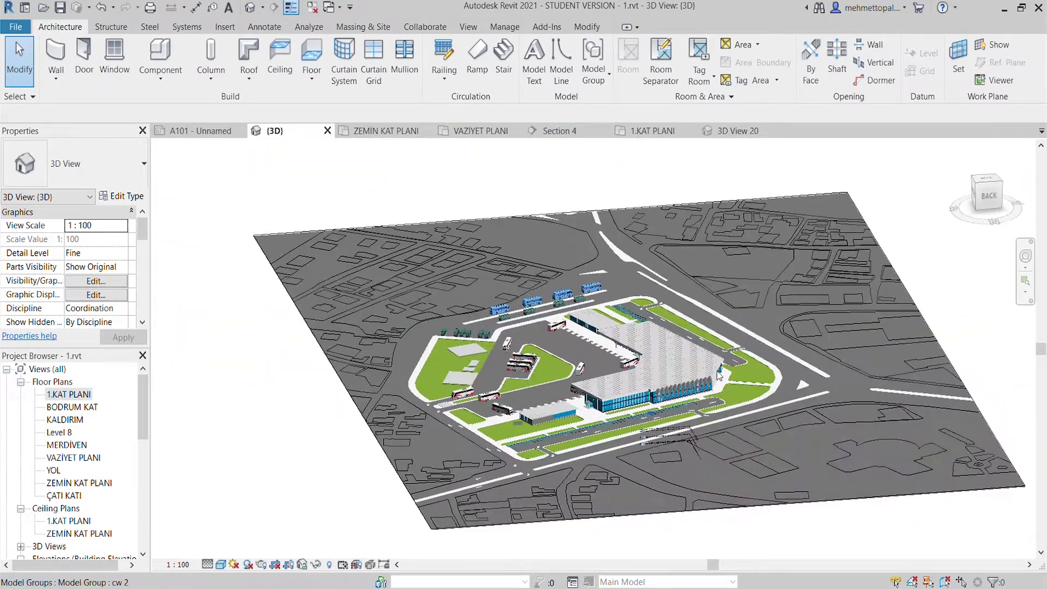
scroll(747, 412, up, 5)
mouse_move(738, 416)
shift+middle_down()
mouse_move(644, 424)
mouse_move(396, 107)
shift+middle_up()
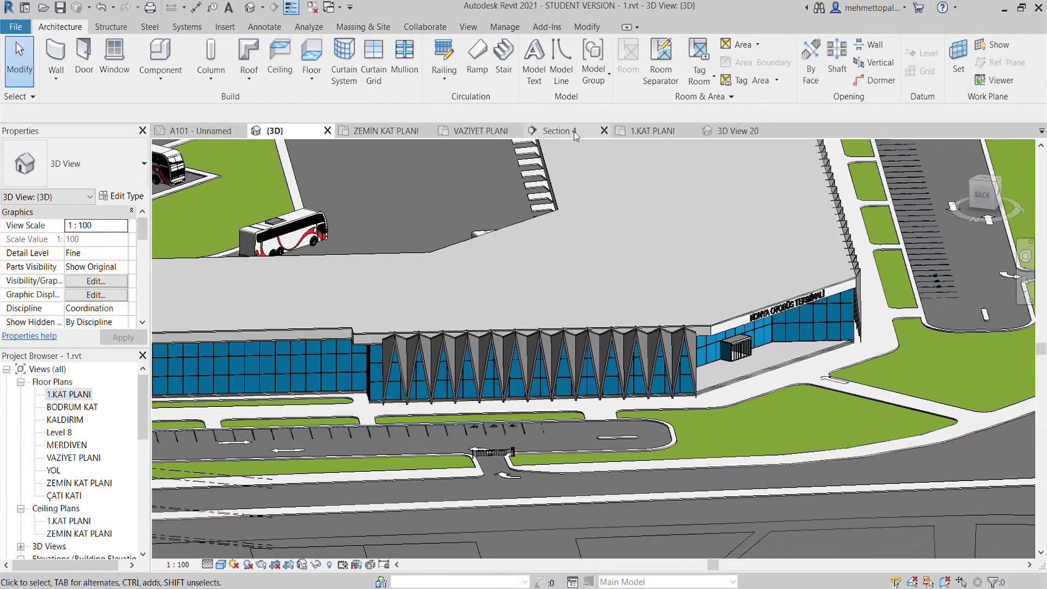
click(575, 136)
click(652, 135)
scroll(415, 403, up, 4)
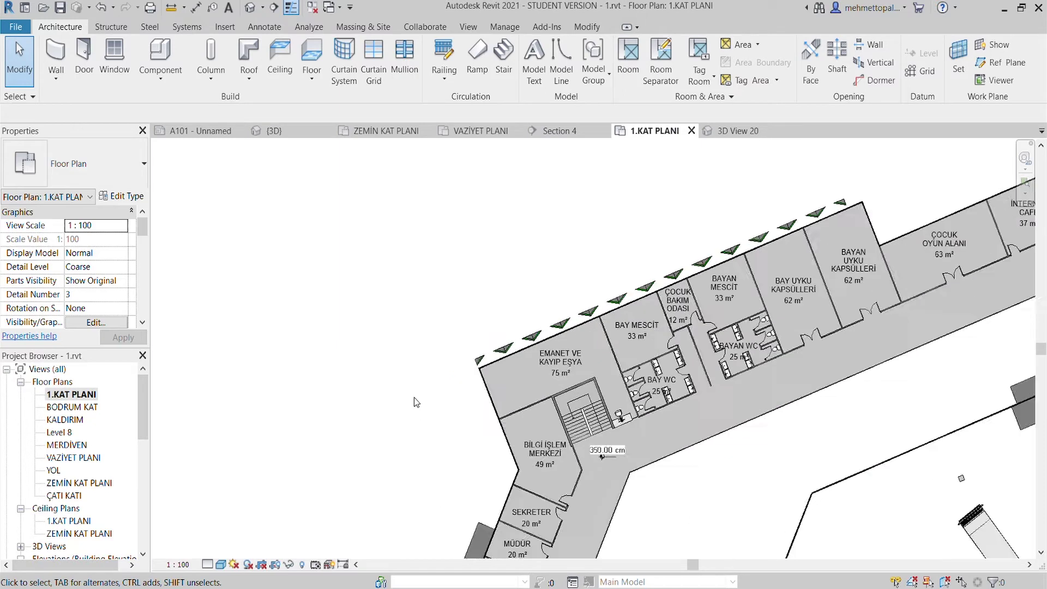
- Select the upper wing's remaining fin groups and move them 80 cm outward from the facade
drag(493, 360, 577, 316)
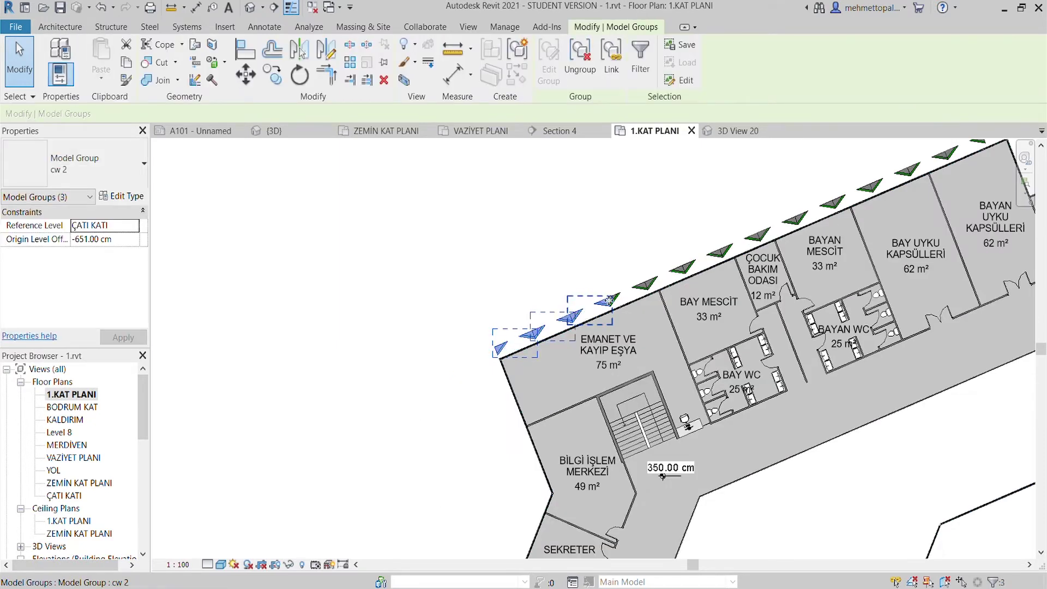
ctrl+click(732, 246)
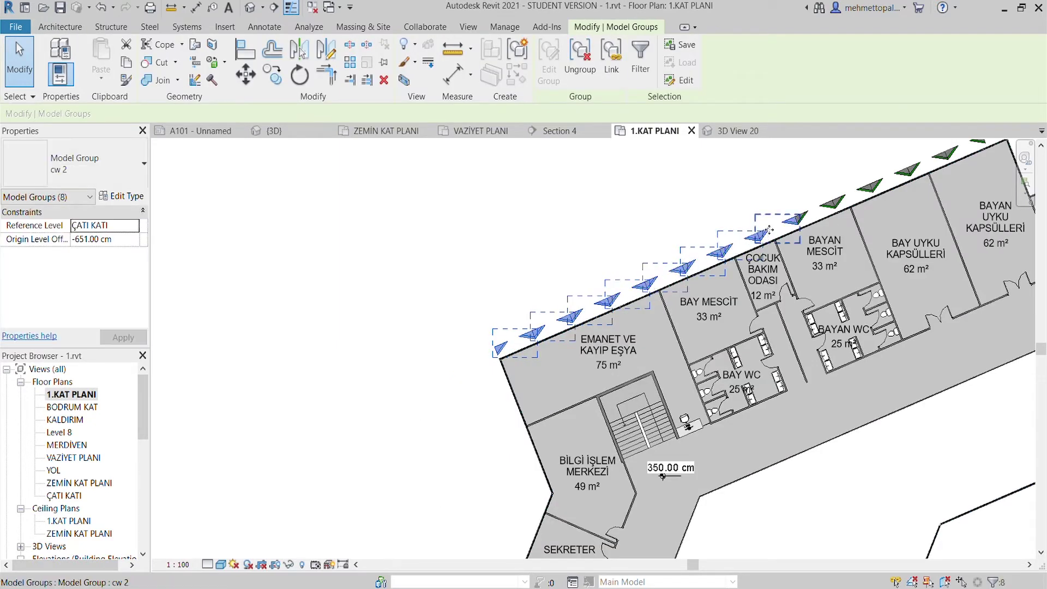
middle_drag(921, 170, 823, 229)
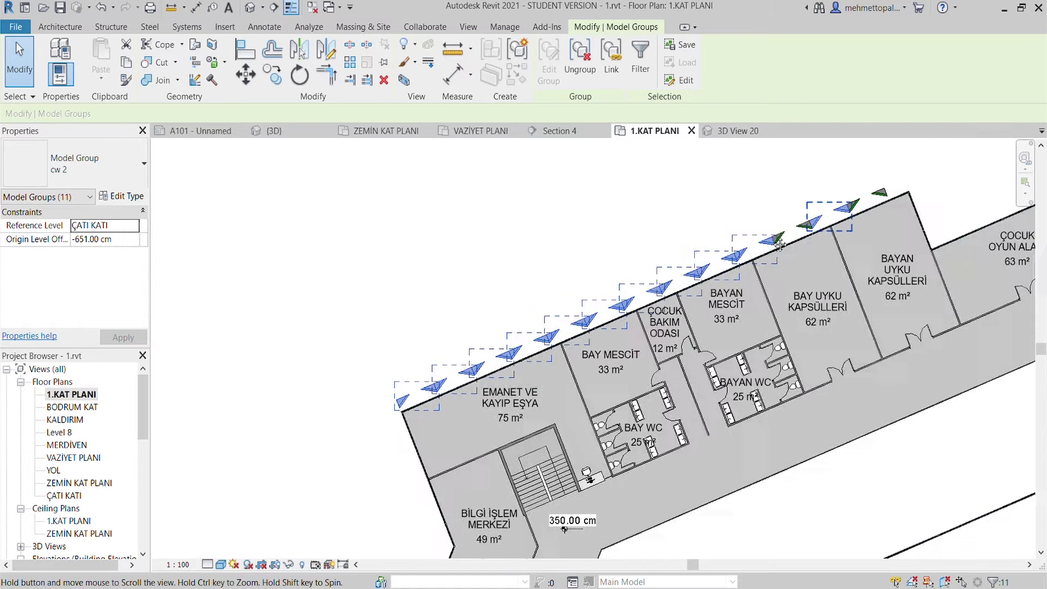
scroll(725, 305, up, 2)
ctrl+click(750, 293)
ctrl+click(715, 310)
scroll(682, 272, down, 3)
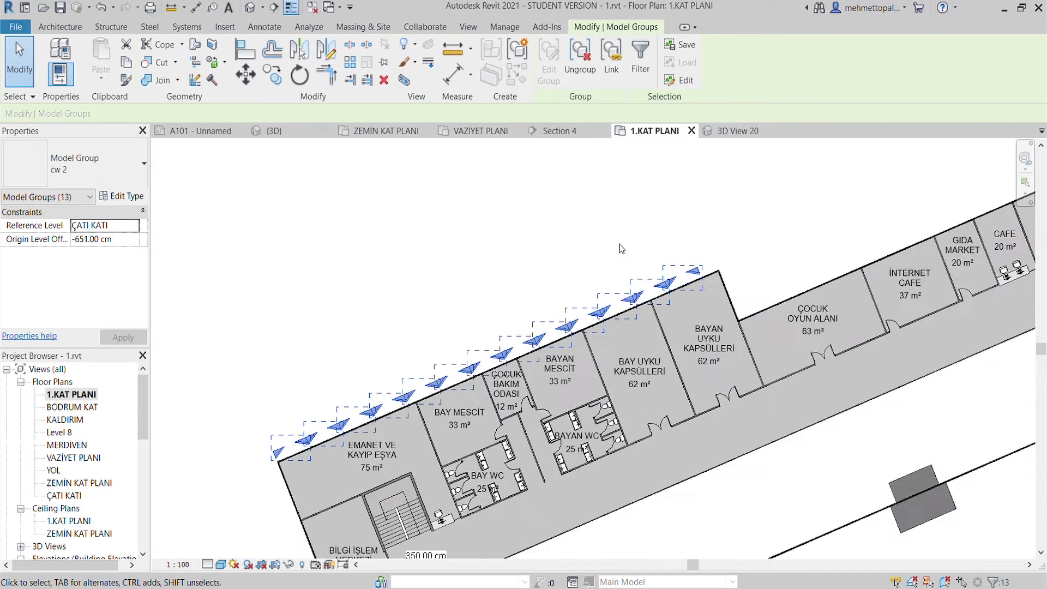
scroll(654, 247, up, 2)
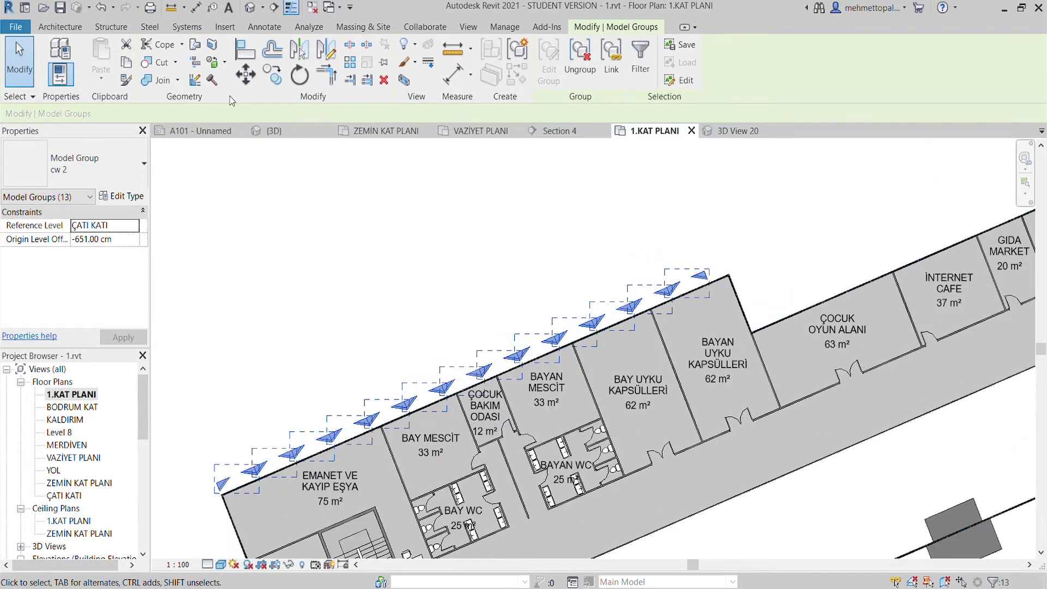
scroll(229, 491, up, 2)
text(80)
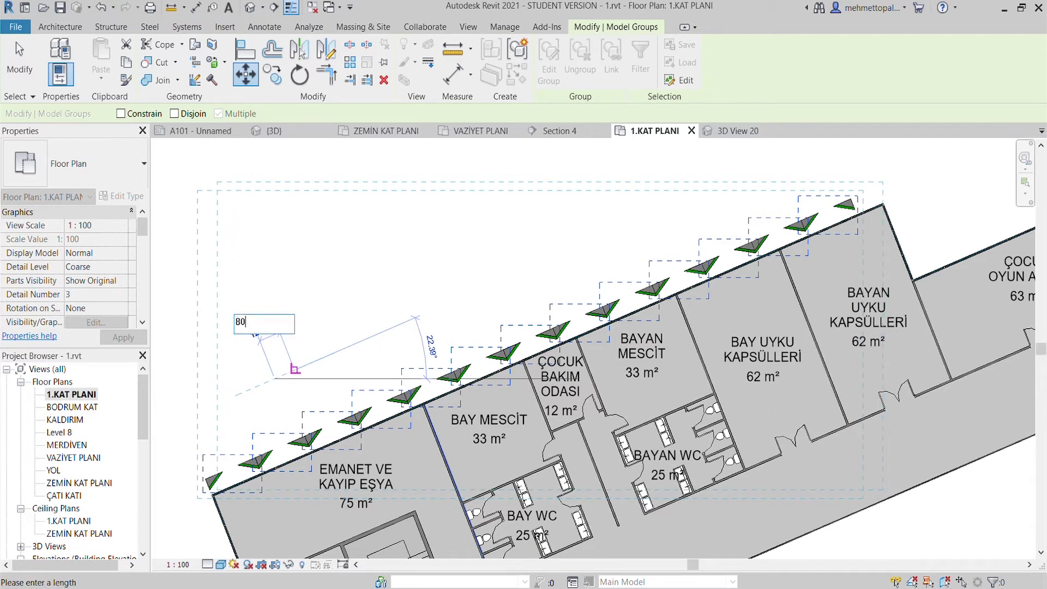
key(Return)
key(Escape)
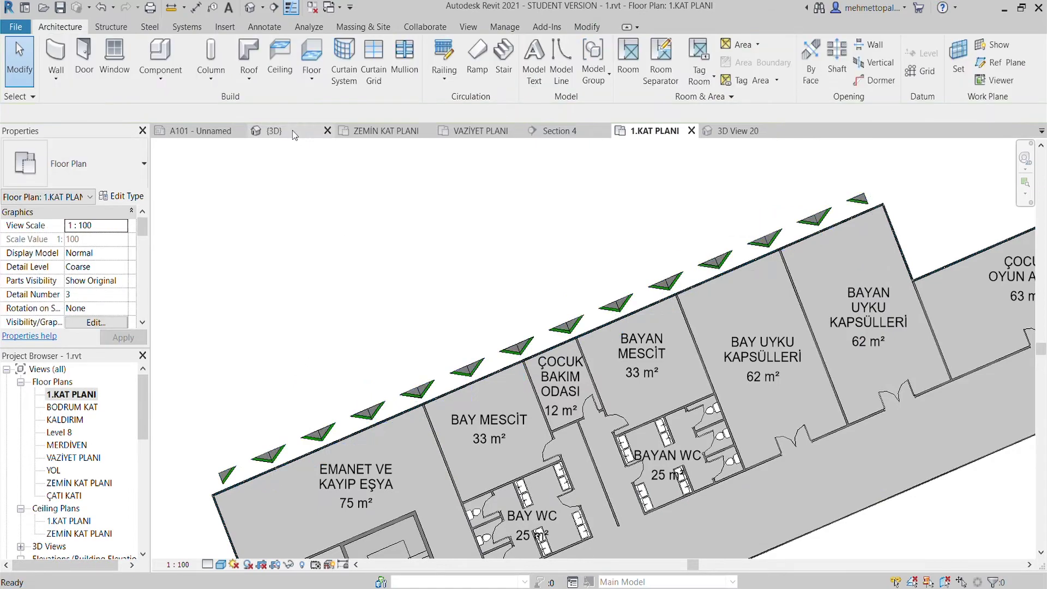
click(292, 130)
shift+middle_drag(480, 392, 277, 438)
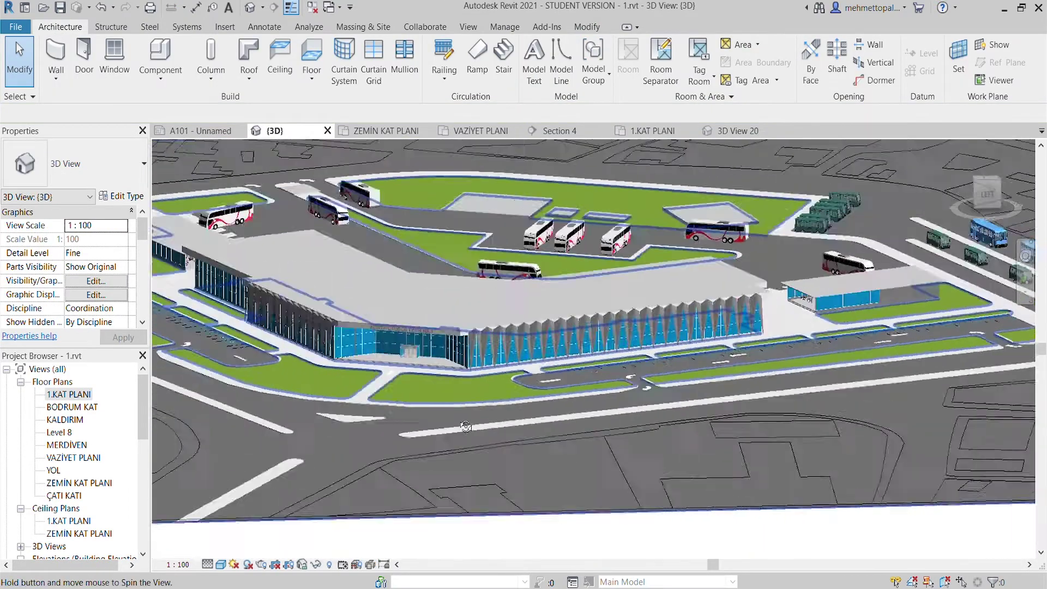
scroll(381, 398, up, 3)
scroll(501, 355, up, 2)
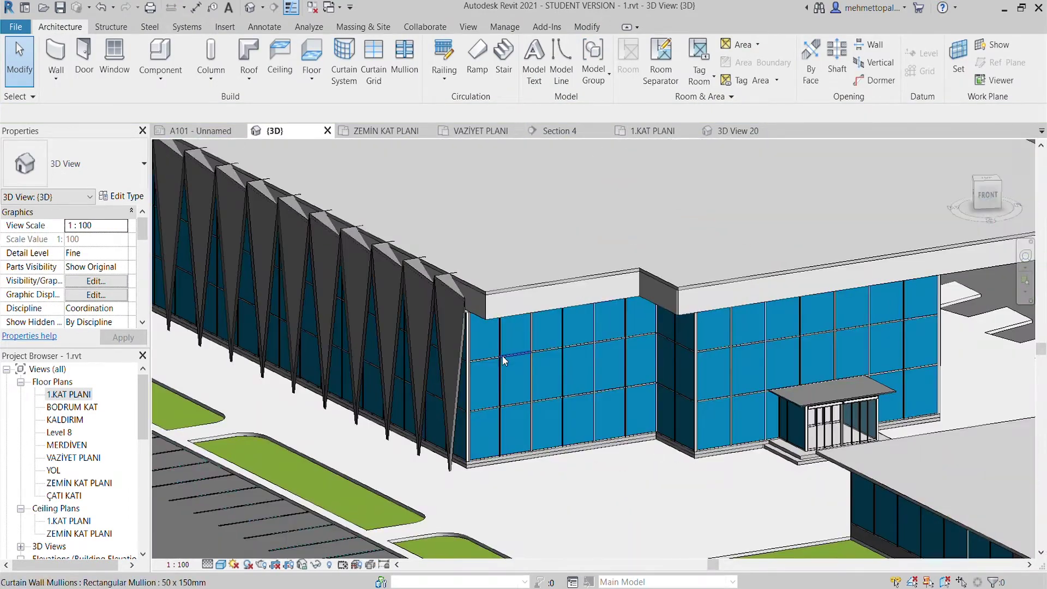
scroll(502, 355, down, 2)
scroll(546, 387, up, 2)
shift+middle_drag(546, 386, 666, 320)
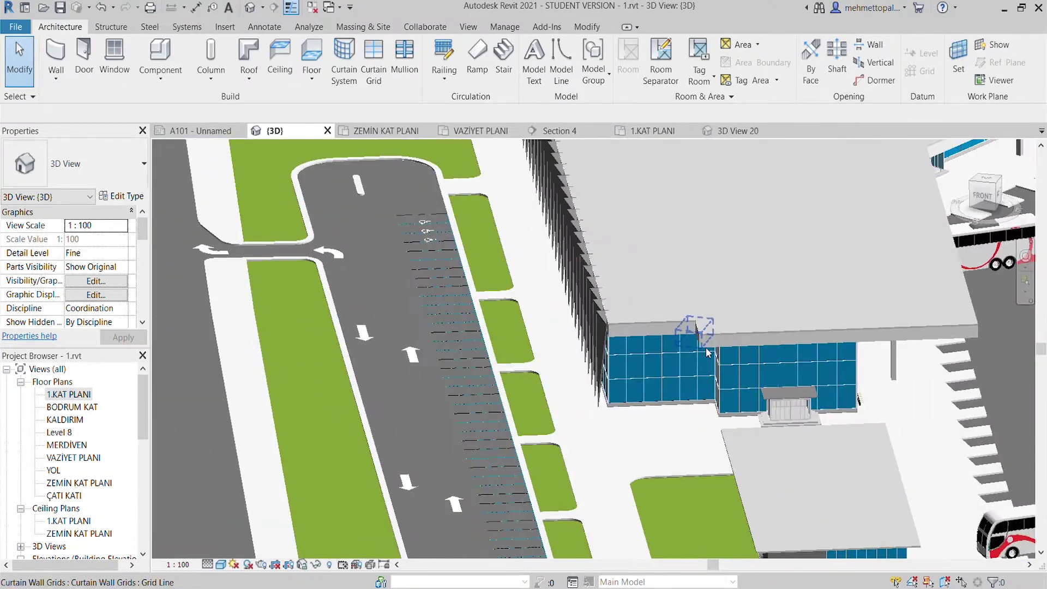
scroll(666, 320, down, 2)
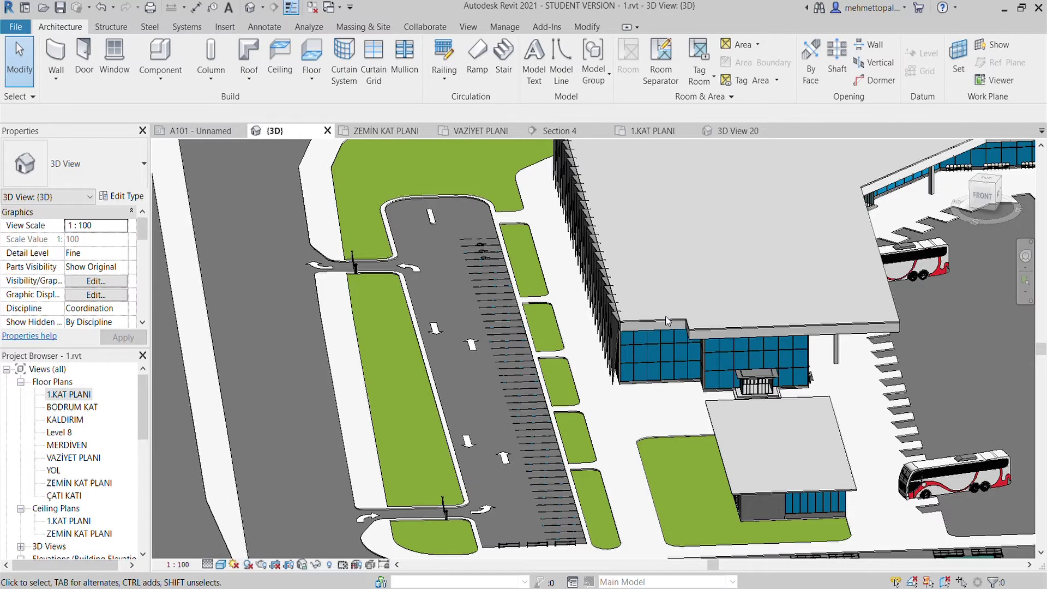
scroll(548, 235, up, 2)
scroll(548, 236, down, 4)
mouse_move(548, 235)
shift+middle_down()
mouse_move(742, 251)
mouse_move(436, 382)
shift+middle_up()
scroll(743, 251, down, 3)
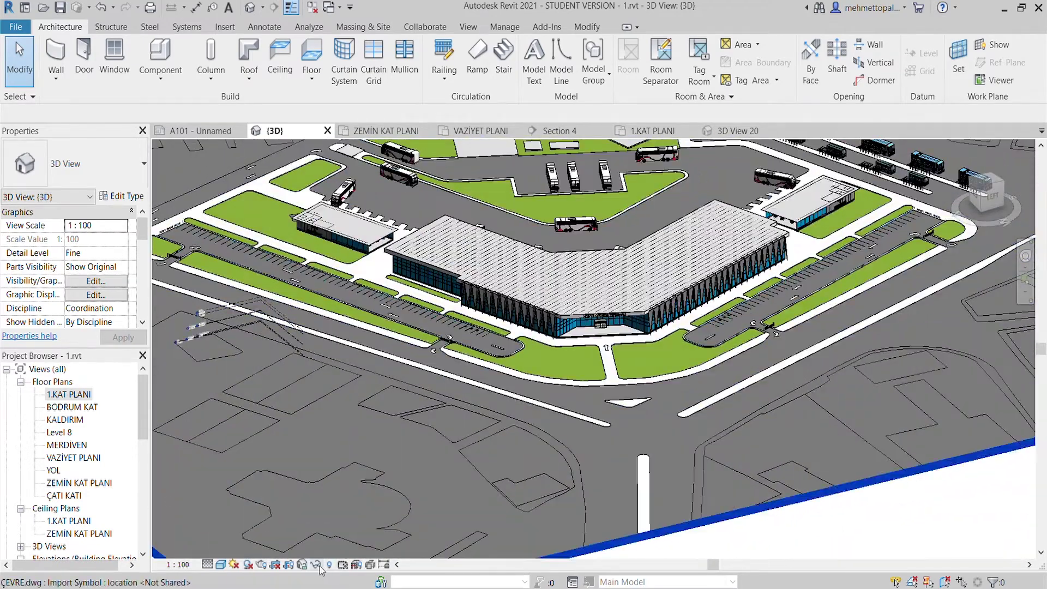
scroll(593, 388, down, 3)
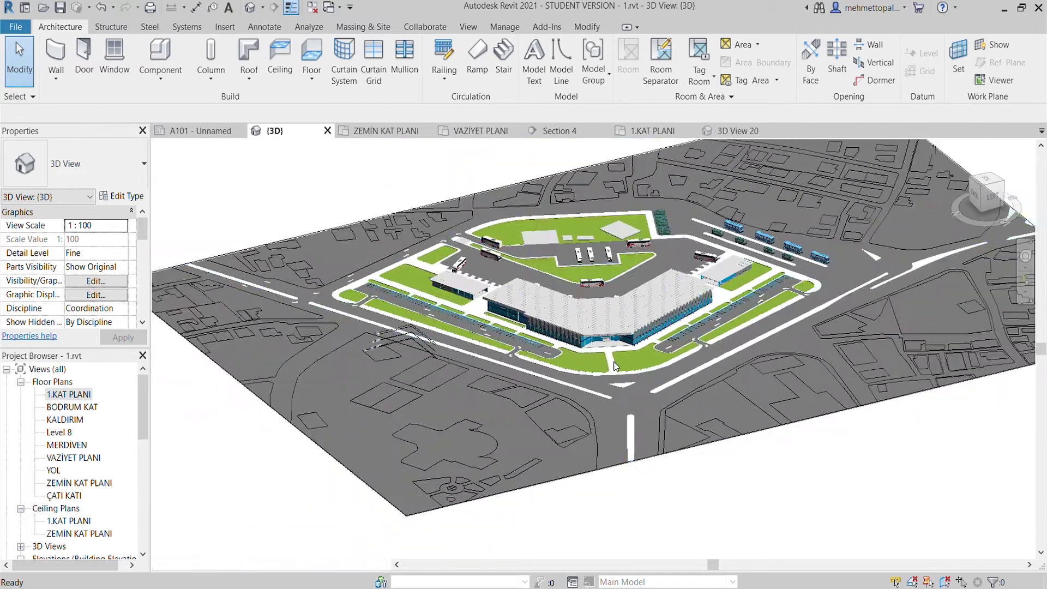
shift+middle_drag(570, 437, 548, 240)
scroll(569, 293, up, 3)
mouse_move(571, 297)
shift+middle_down()
mouse_move(693, 417)
mouse_move(619, 315)
mouse_move(643, 333)
mouse_move(559, 436)
shift+middle_up()
scroll(693, 417, up, 3)
scroll(691, 417, down, 3)
scroll(559, 436, up, 5)
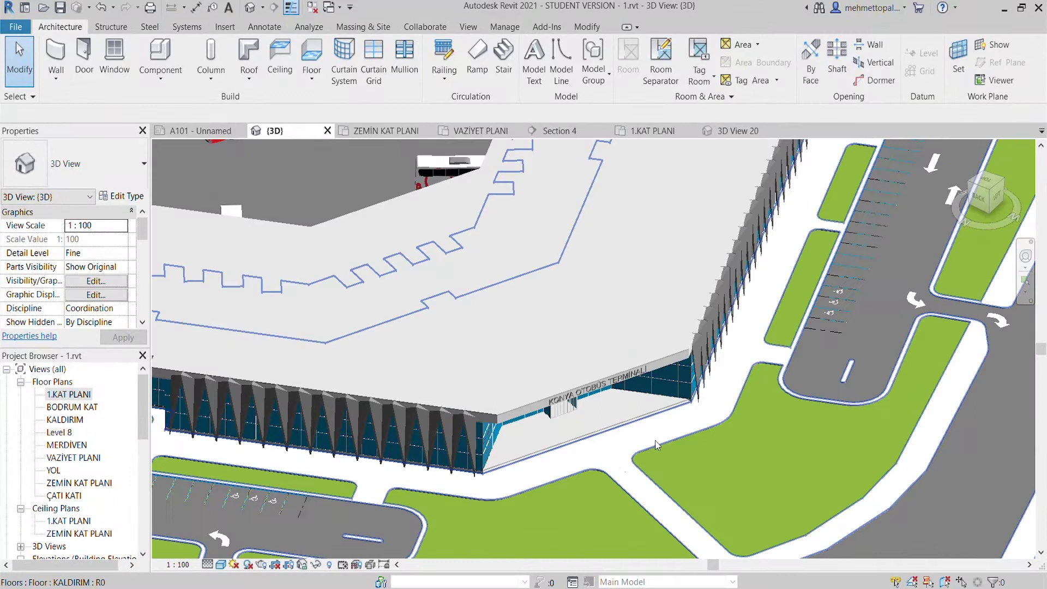
scroll(559, 436, up, 3)
scroll(559, 437, down, 4)
mouse_move(559, 436)
shift+middle_down()
mouse_move(646, 432)
mouse_move(701, 376)
shift+middle_up()
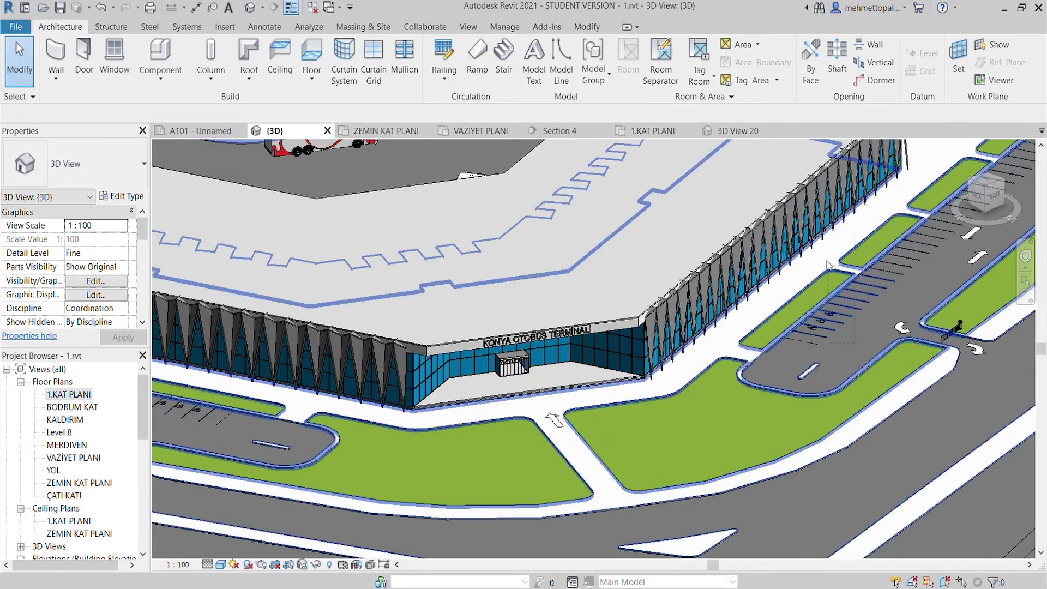
shift+middle_drag(668, 430, 867, 396)
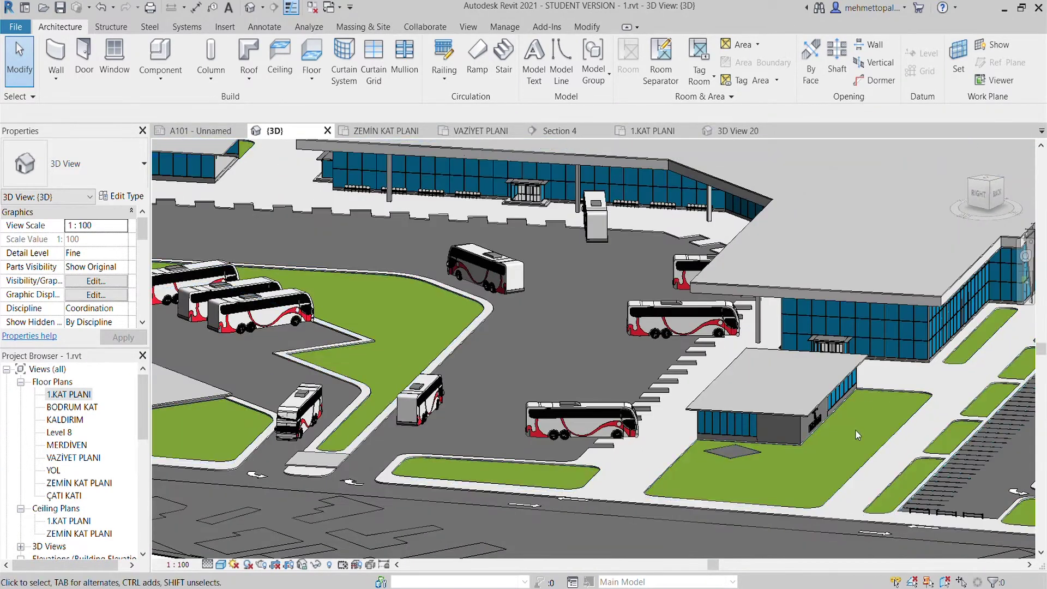
scroll(303, 463, up, 3)
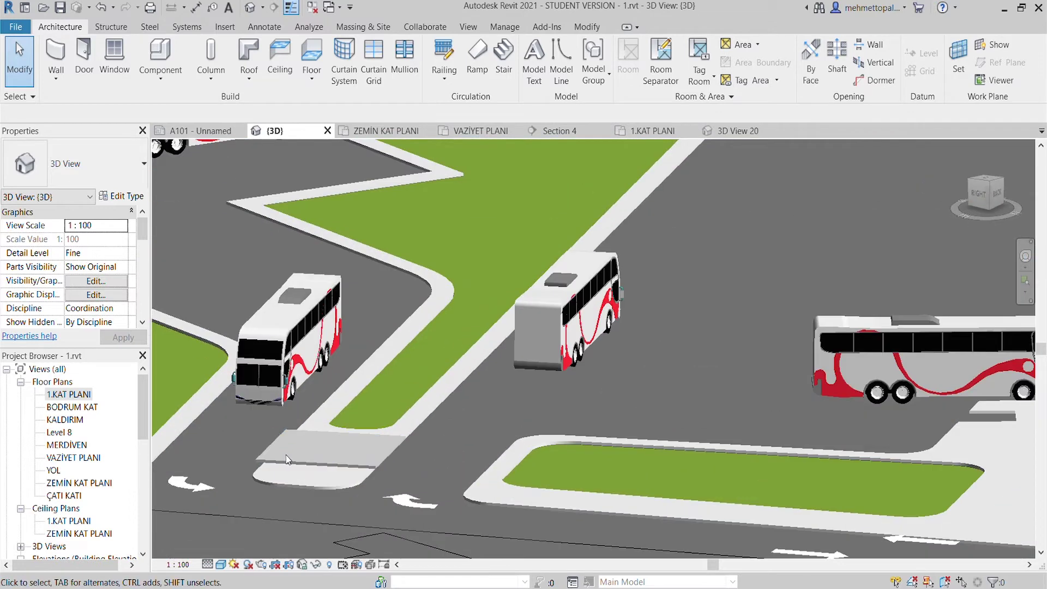
click(278, 465)
scroll(443, 443, down, 4)
shift+middle_drag(443, 442, 450, 385)
click(446, 463)
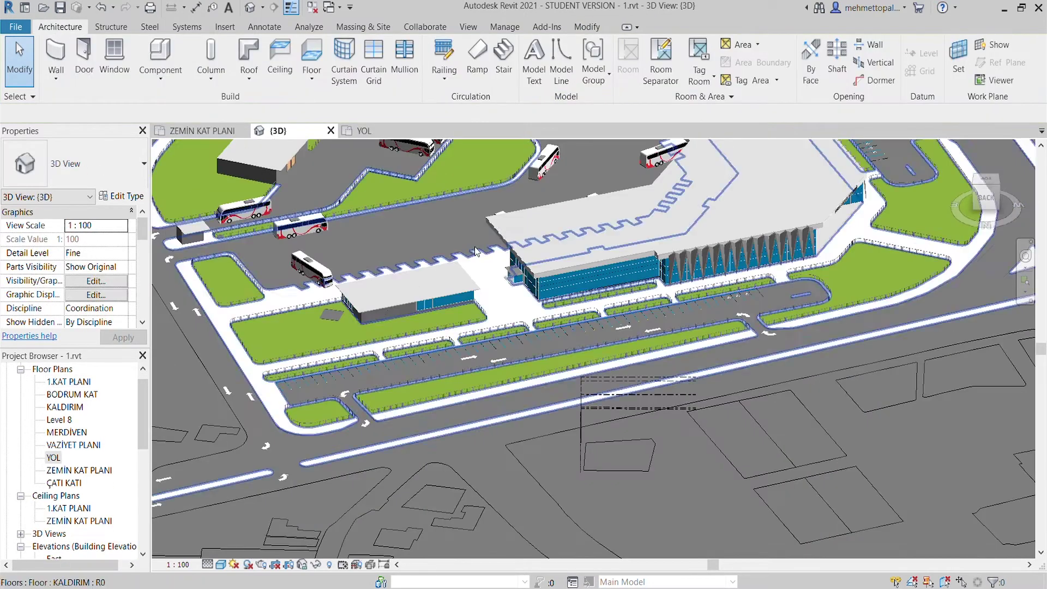
mouse_move(371, 262)
shift+middle_down()
mouse_move(389, 255)
mouse_move(925, 361)
shift+middle_up()
scroll(926, 361, up, 5)
scroll(970, 242, up, 4)
scroll(962, 248, down, 3)
scroll(962, 249, up, 4)
scroll(892, 346, up, 2)
scroll(799, 367, up, 2)
scroll(795, 367, down, 3)
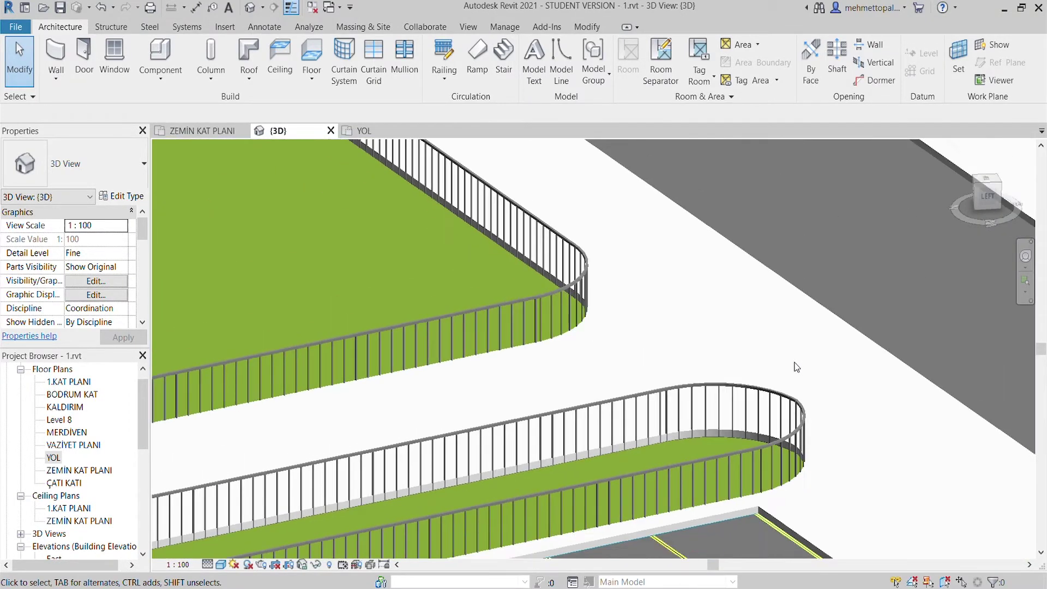
scroll(630, 384, down, 3)
middle_drag(630, 384, 703, 261)
scroll(703, 261, up, 3)
scroll(703, 260, up, 2)
scroll(703, 261, down, 5)
scroll(613, 306, up, 2)
scroll(617, 279, down, 2)
scroll(595, 302, down, 4)
scroll(595, 302, down, 3)
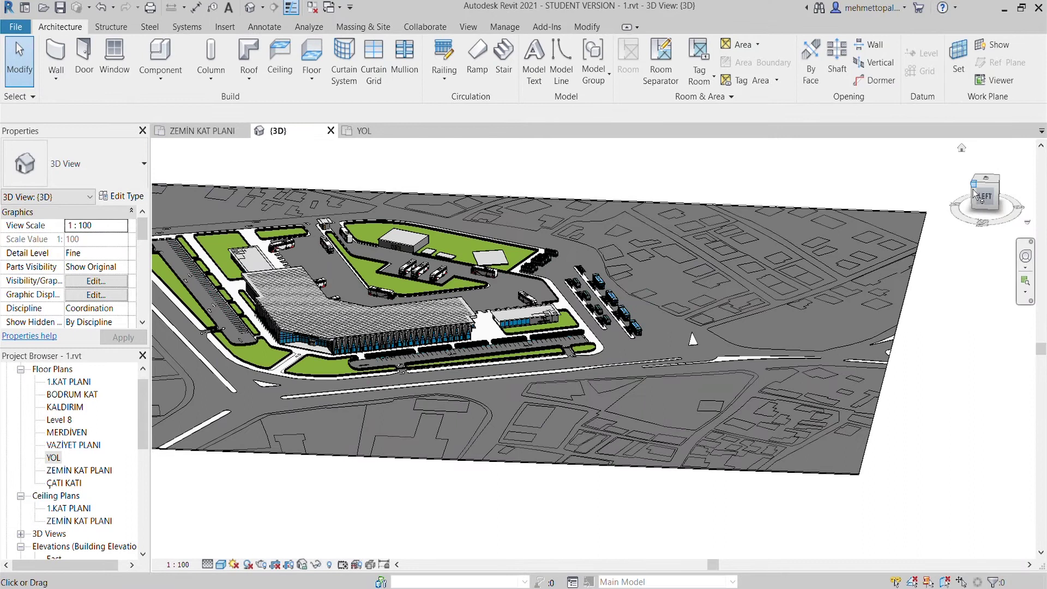
click(986, 184)
scroll(526, 312, up, 2)
scroll(595, 327, up, 3)
scroll(595, 327, up, 2)
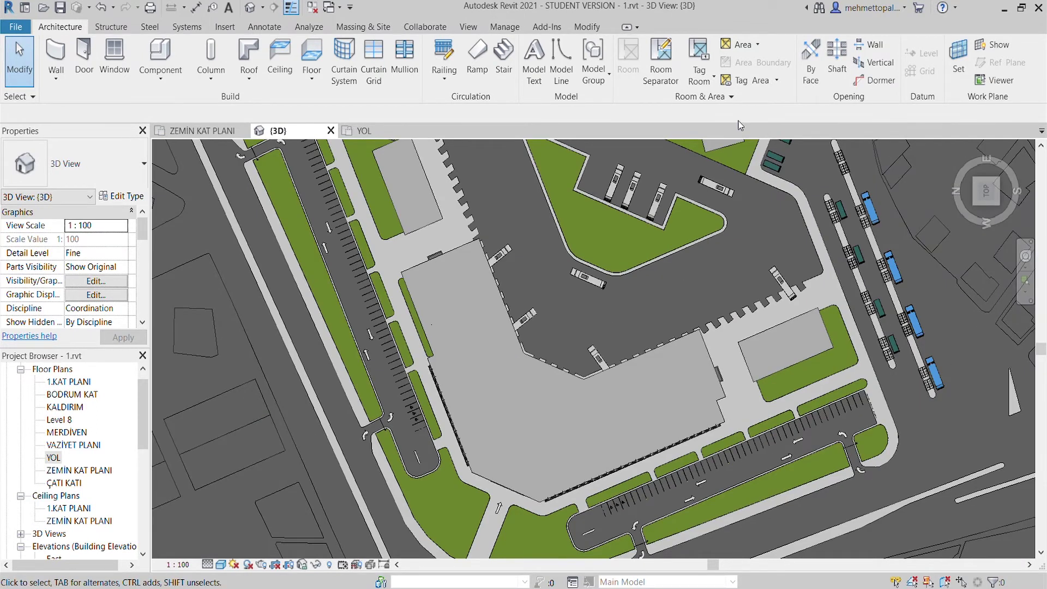
click(980, 223)
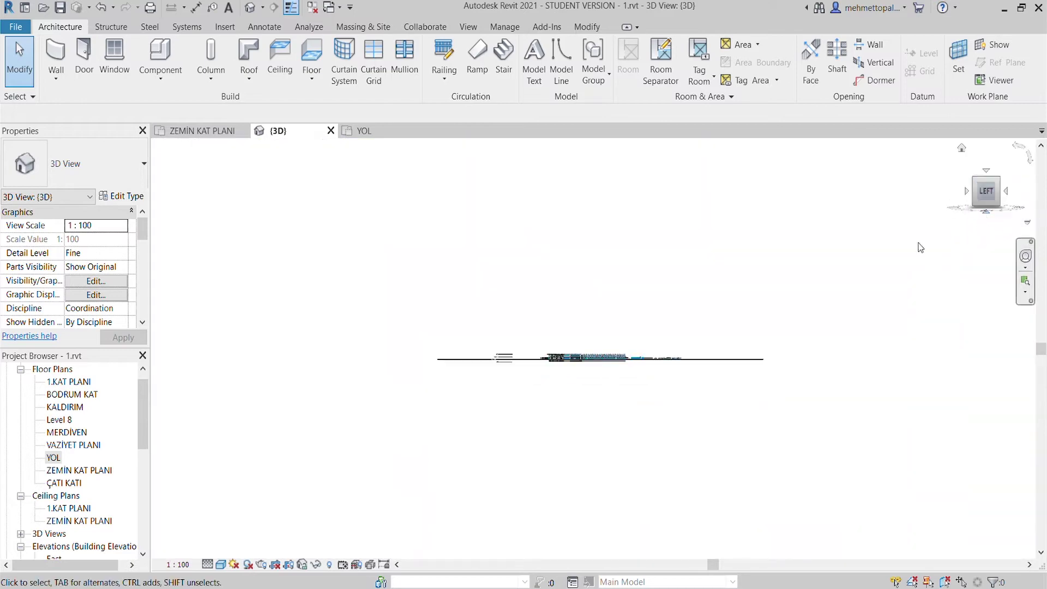
scroll(582, 335, up, 5)
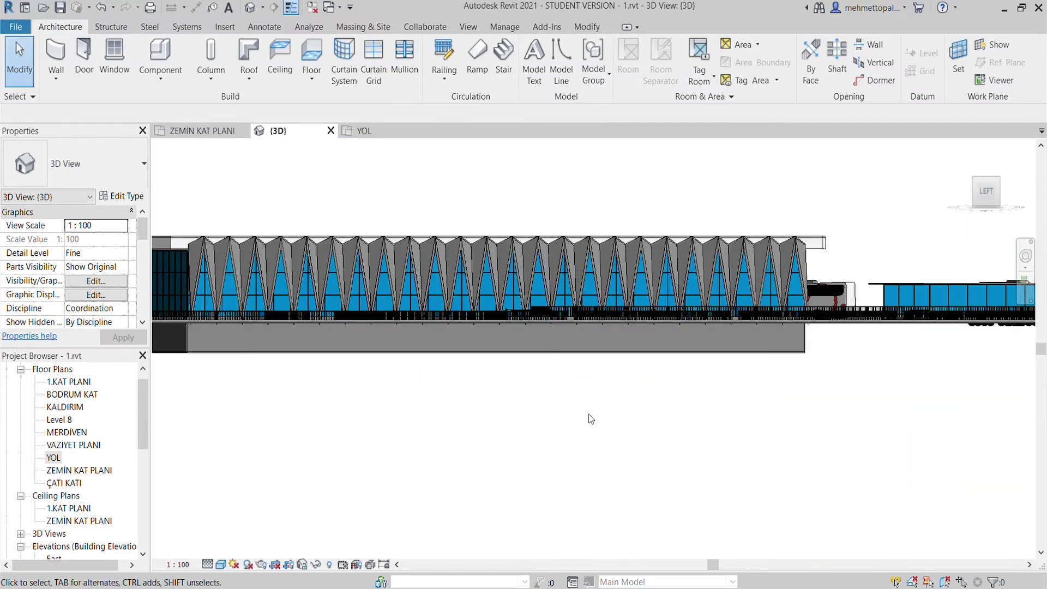
mouse_move(620, 459)
shift+middle_down()
mouse_move(491, 467)
mouse_move(756, 381)
shift+middle_up()
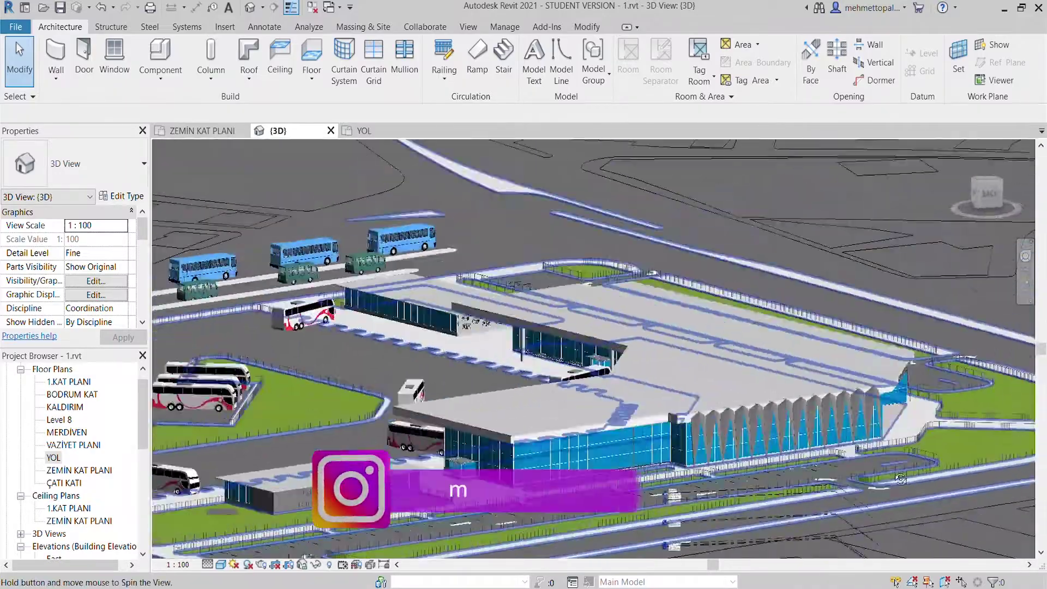
scroll(882, 375, up, 5)
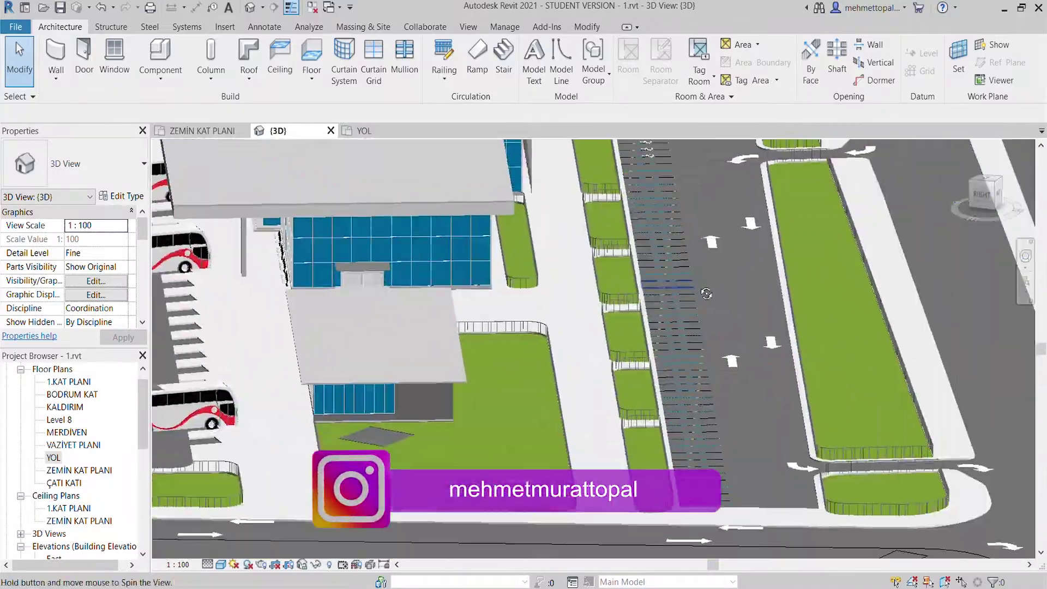
shift+middle_drag(883, 375, 875, 365)
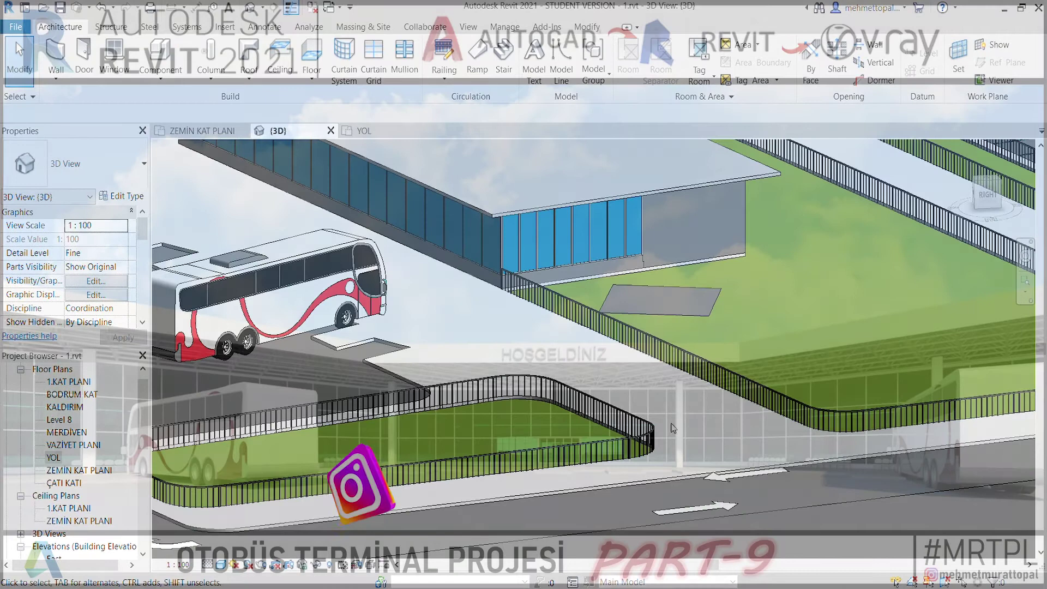